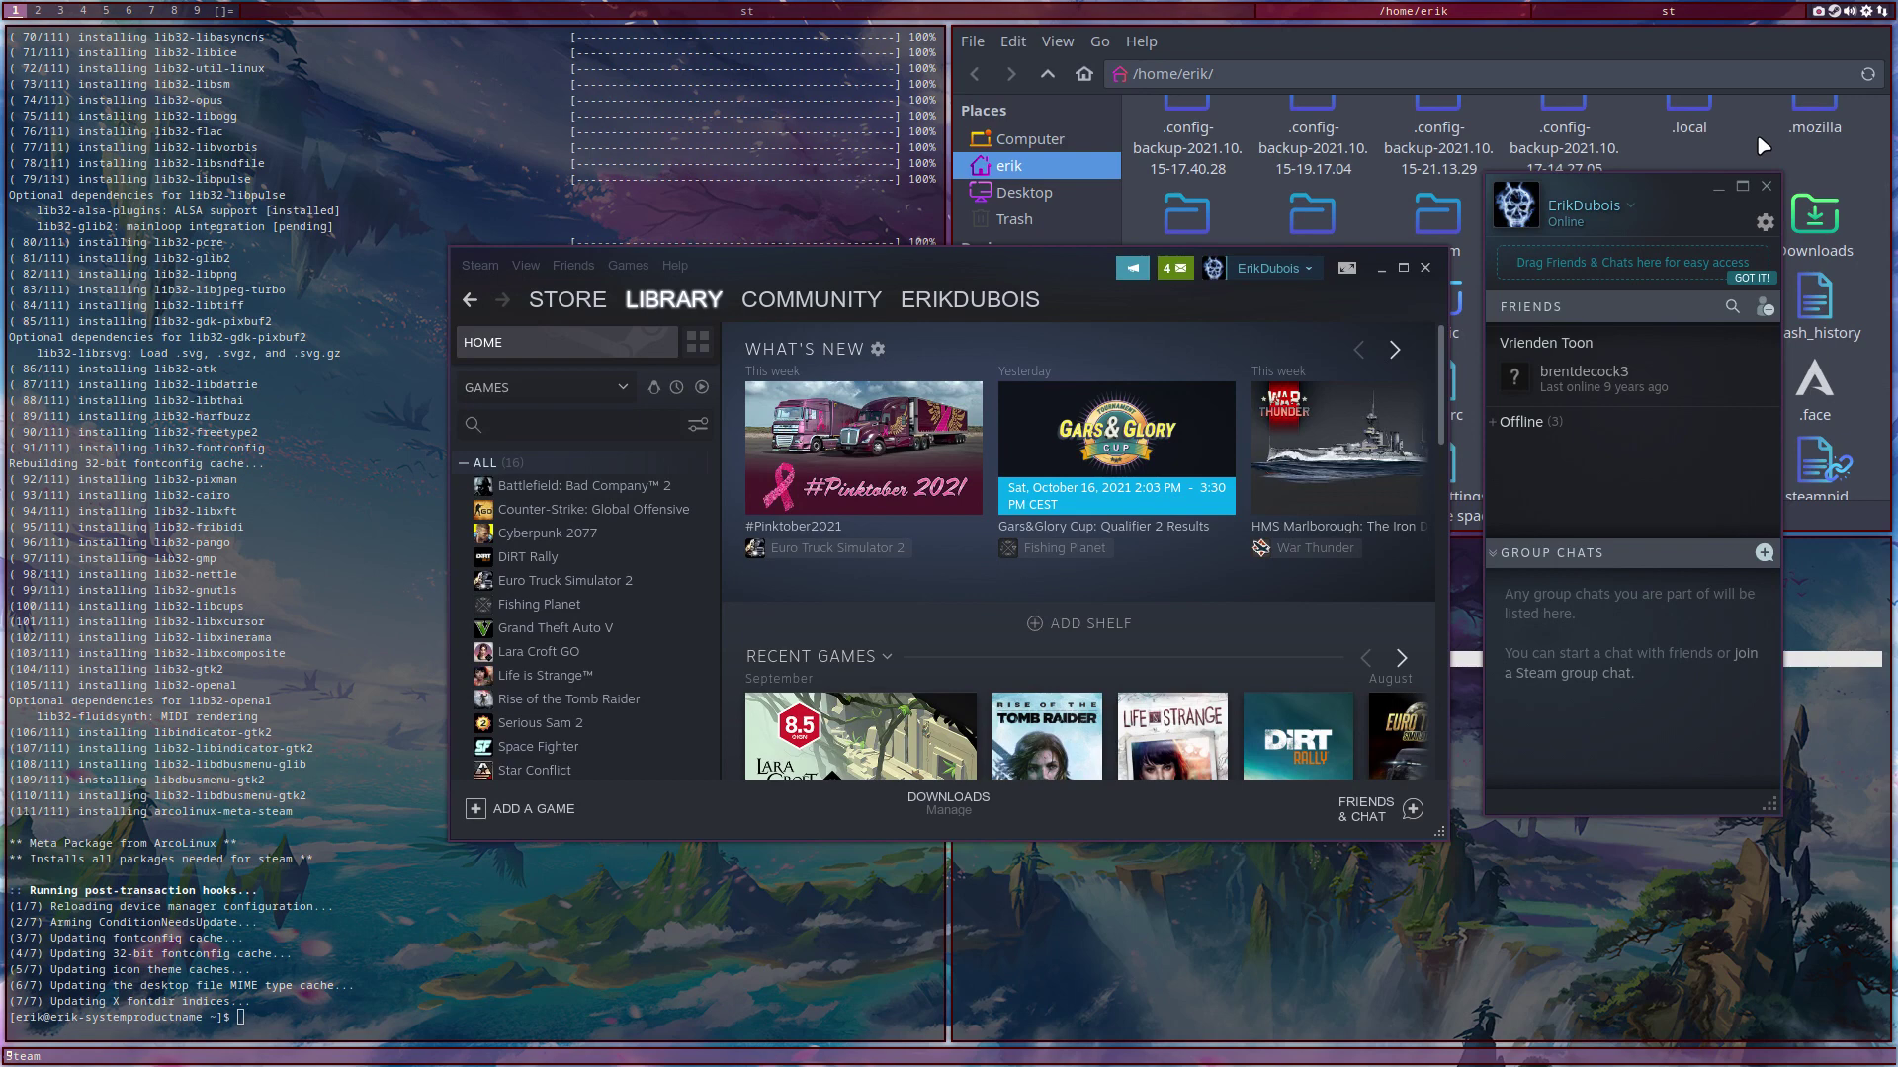
Nudge the Steam library window left, then close it with Super+Q, leaving the friends list
left_click_drag(883, 317, 767, 294)
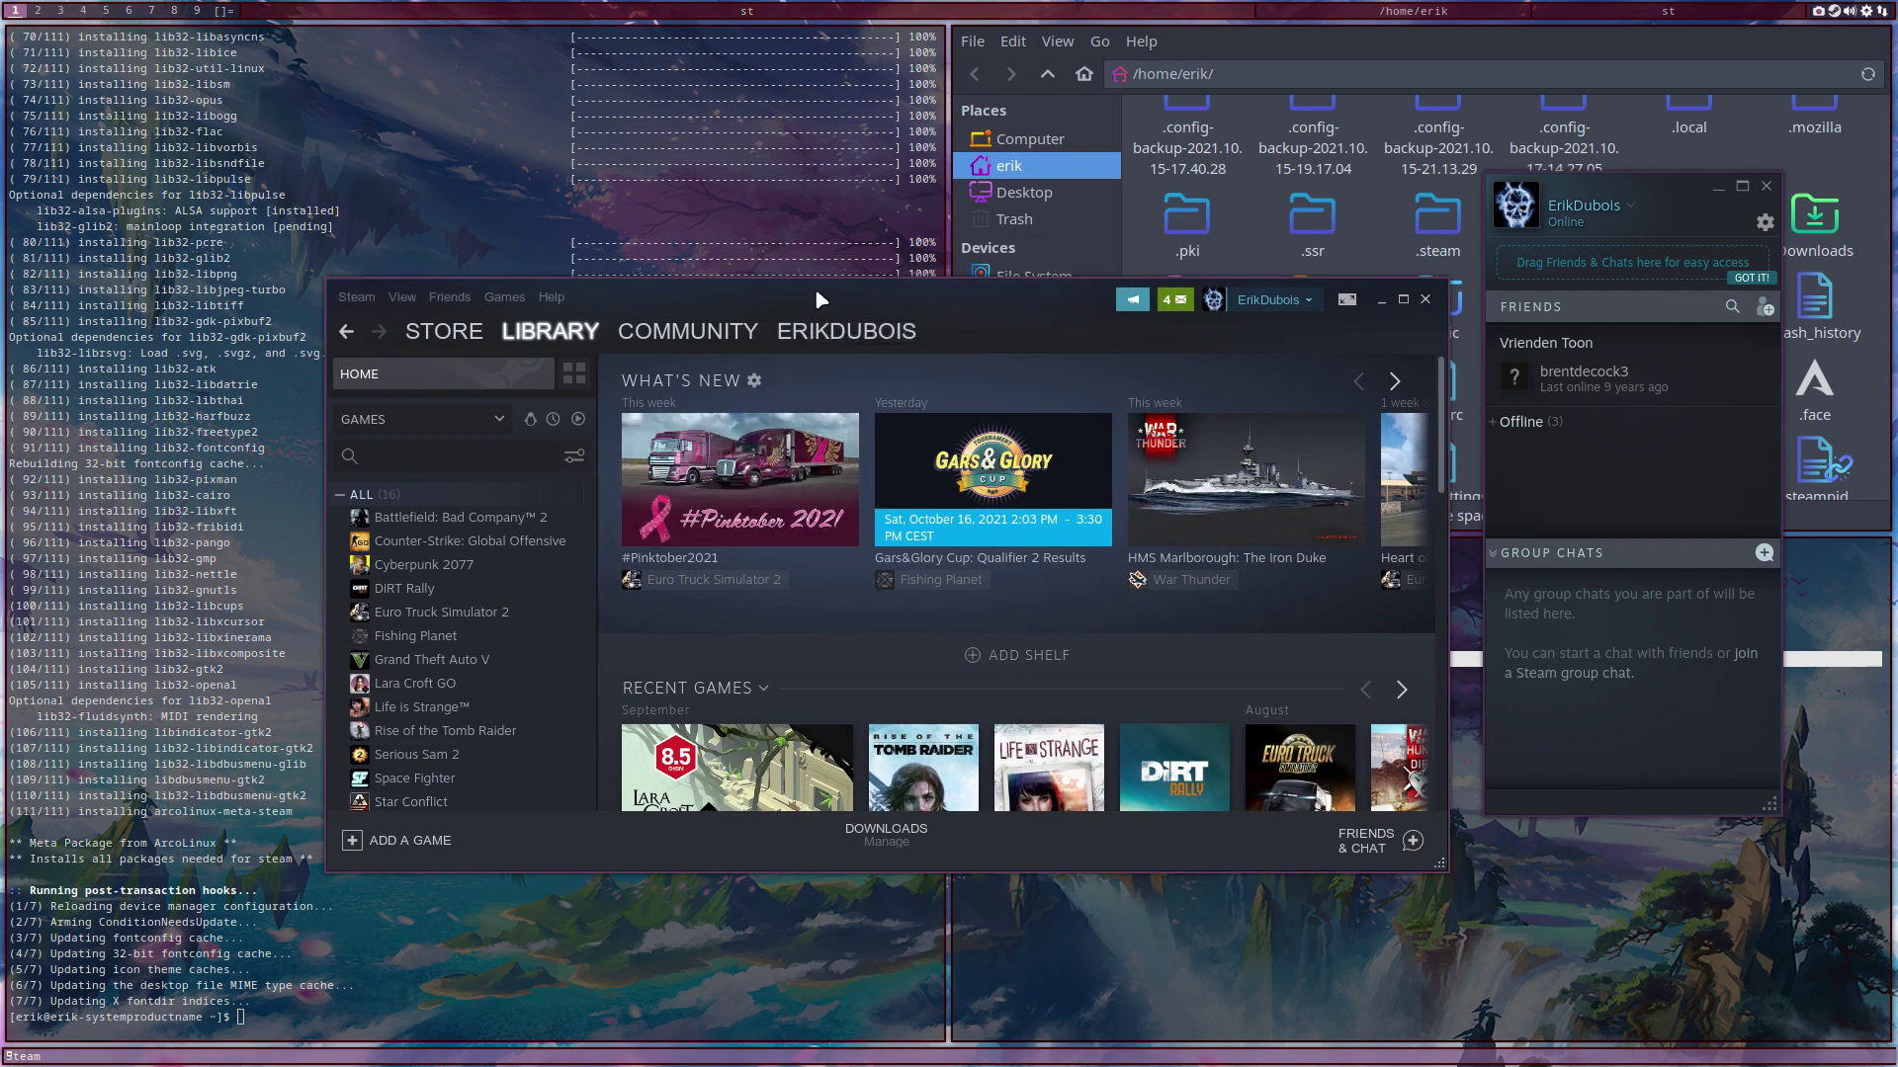
key("super+q")
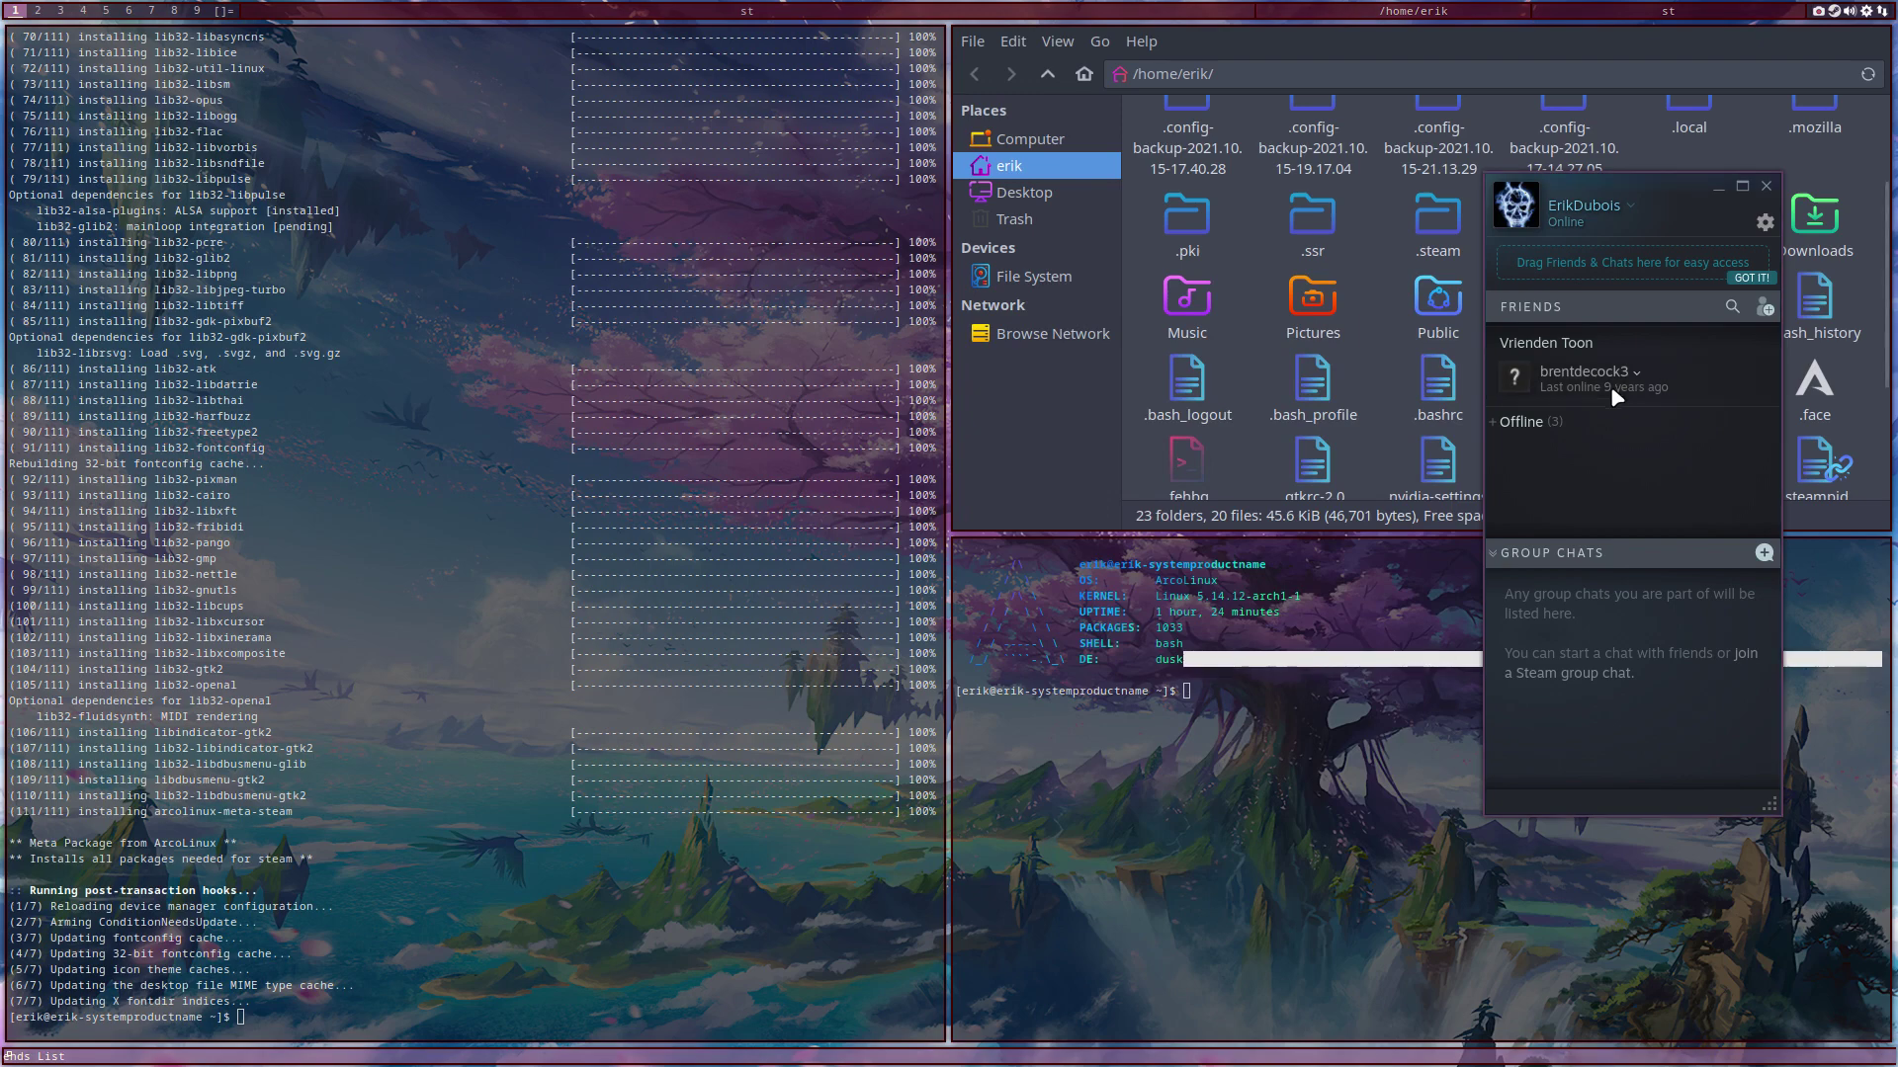
Close the Steam friends window and spare terminal, then start typing the arcolinux-meta-steam install command
key("super+q")
key("super+q")
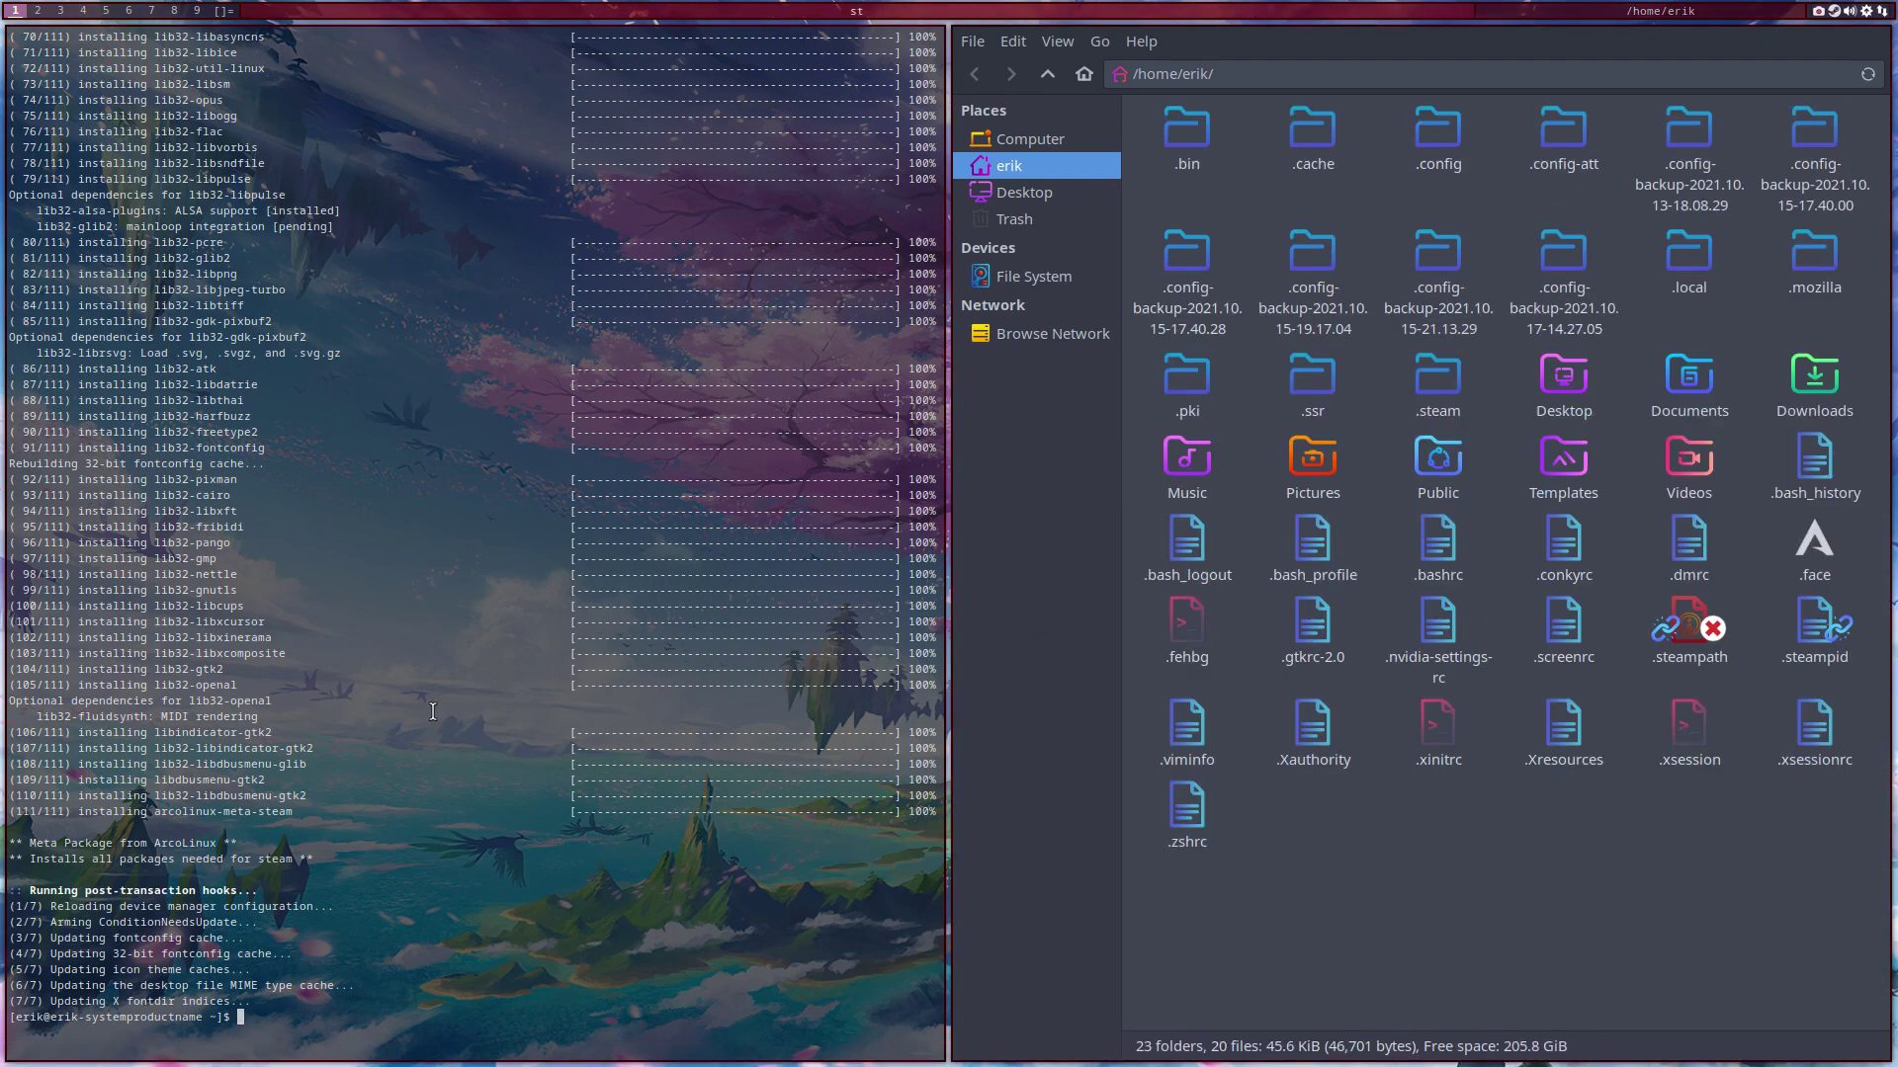
type("sud")
type("o pac")
type("m")
type("an")
key("BackSpace")
type("n -S")
type(" a")
type("rcolinux")
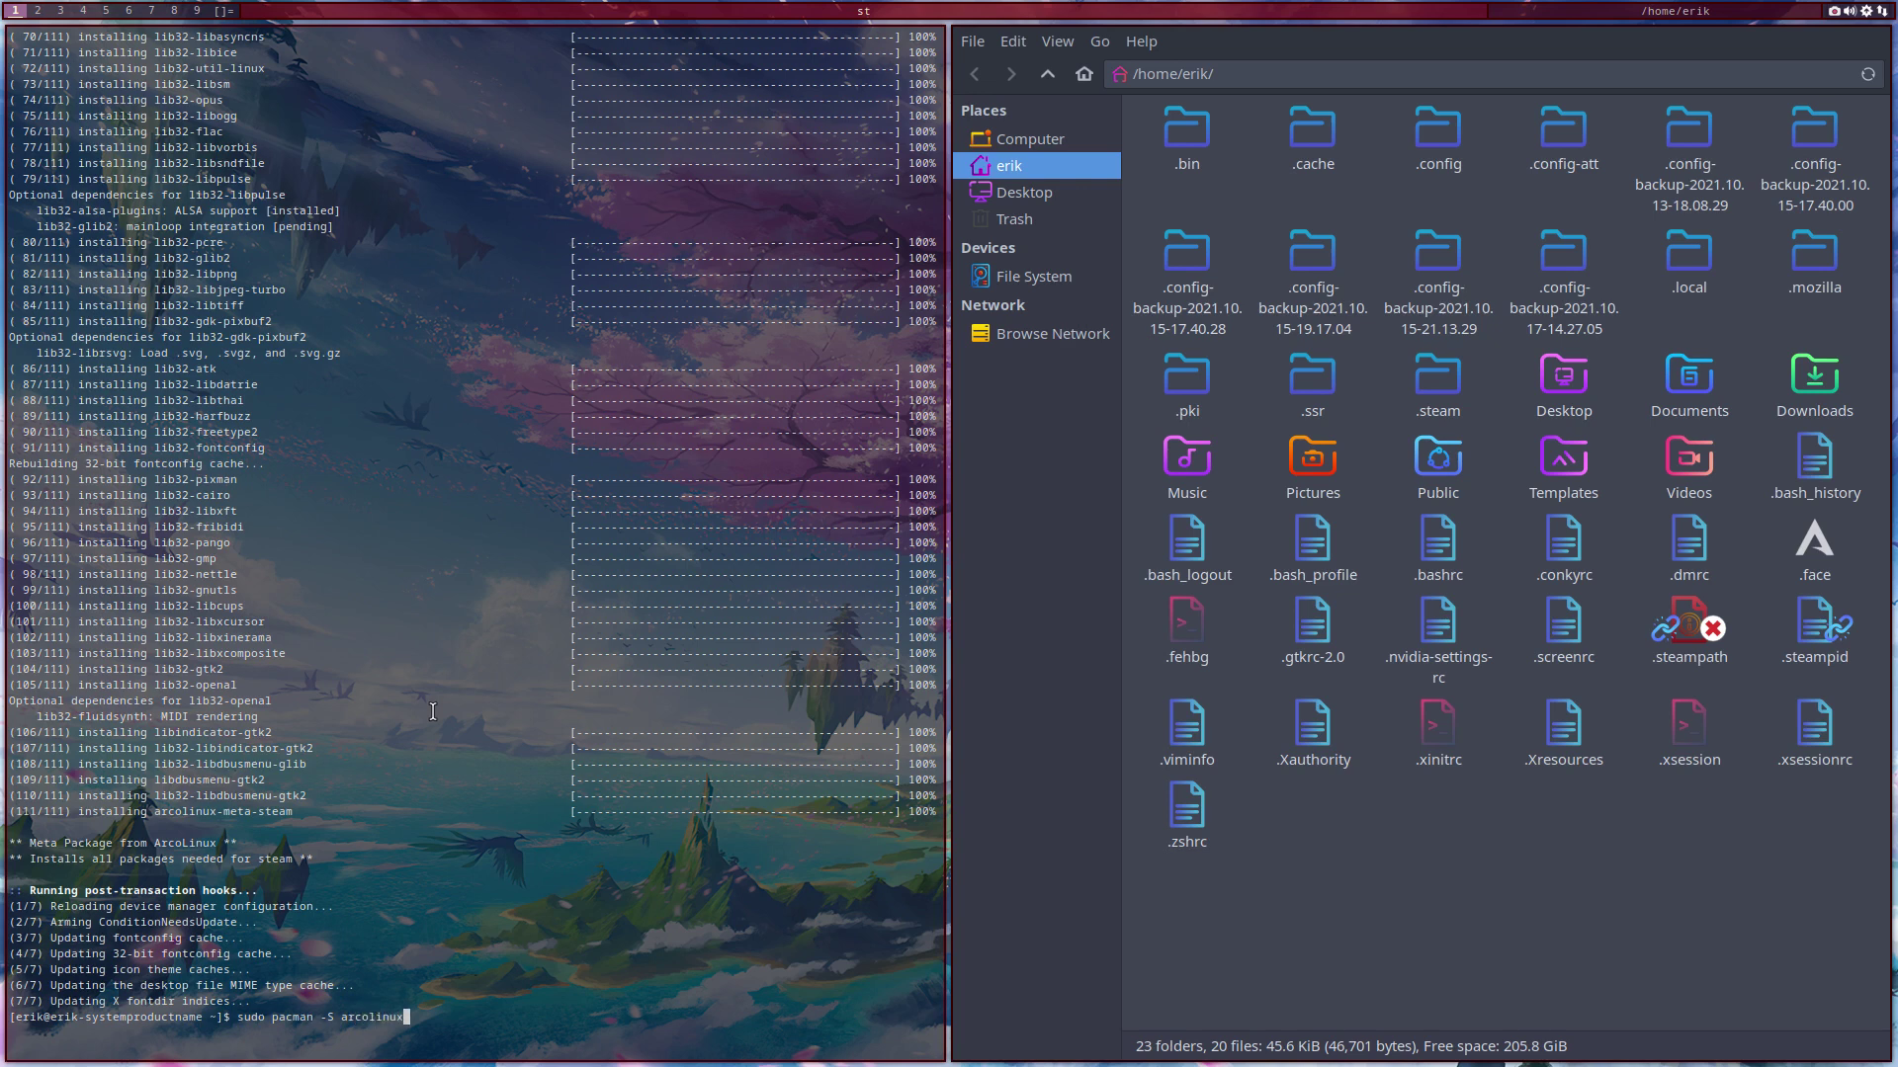
type("-st")
key("BackSpace")
key("BackSpace")
type("meta")
type("-st")
key("Tab")
type("-")
Clean out stray characters so 'sudo pacman -S arcolinux-meta-steam' waits unrun at the prompt
key("BackSpace")
type("\"")
key("BackSpace")
type("++==")
key("Tab")
key("Tab")
key("Tab")
key("Tab")
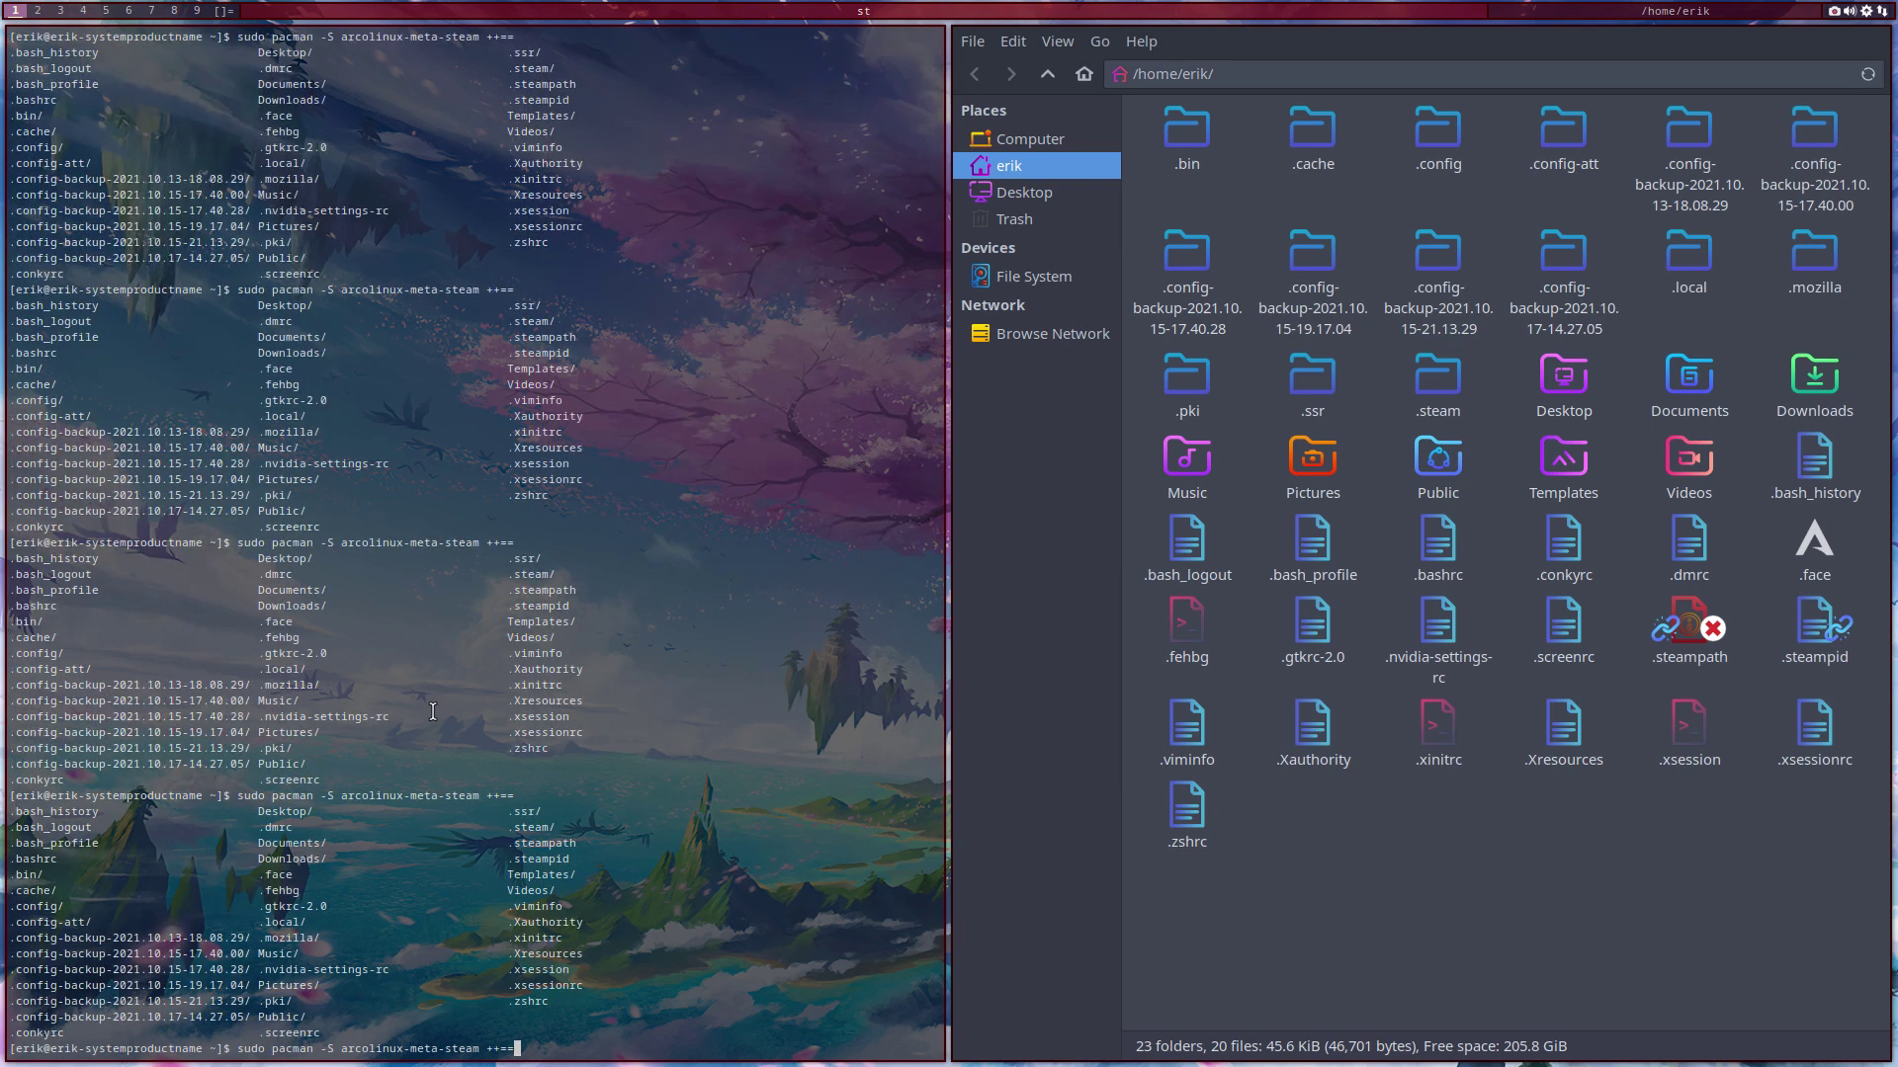
key("BackSpace")
key("BackSpace")
key("BackSpace")
key("BackSpace")
Launch Pamac and search 'proton', picking proton-ge-custom-bin (installed, 1.1 GB) from the suggestions
key("ctrl+alt+p")
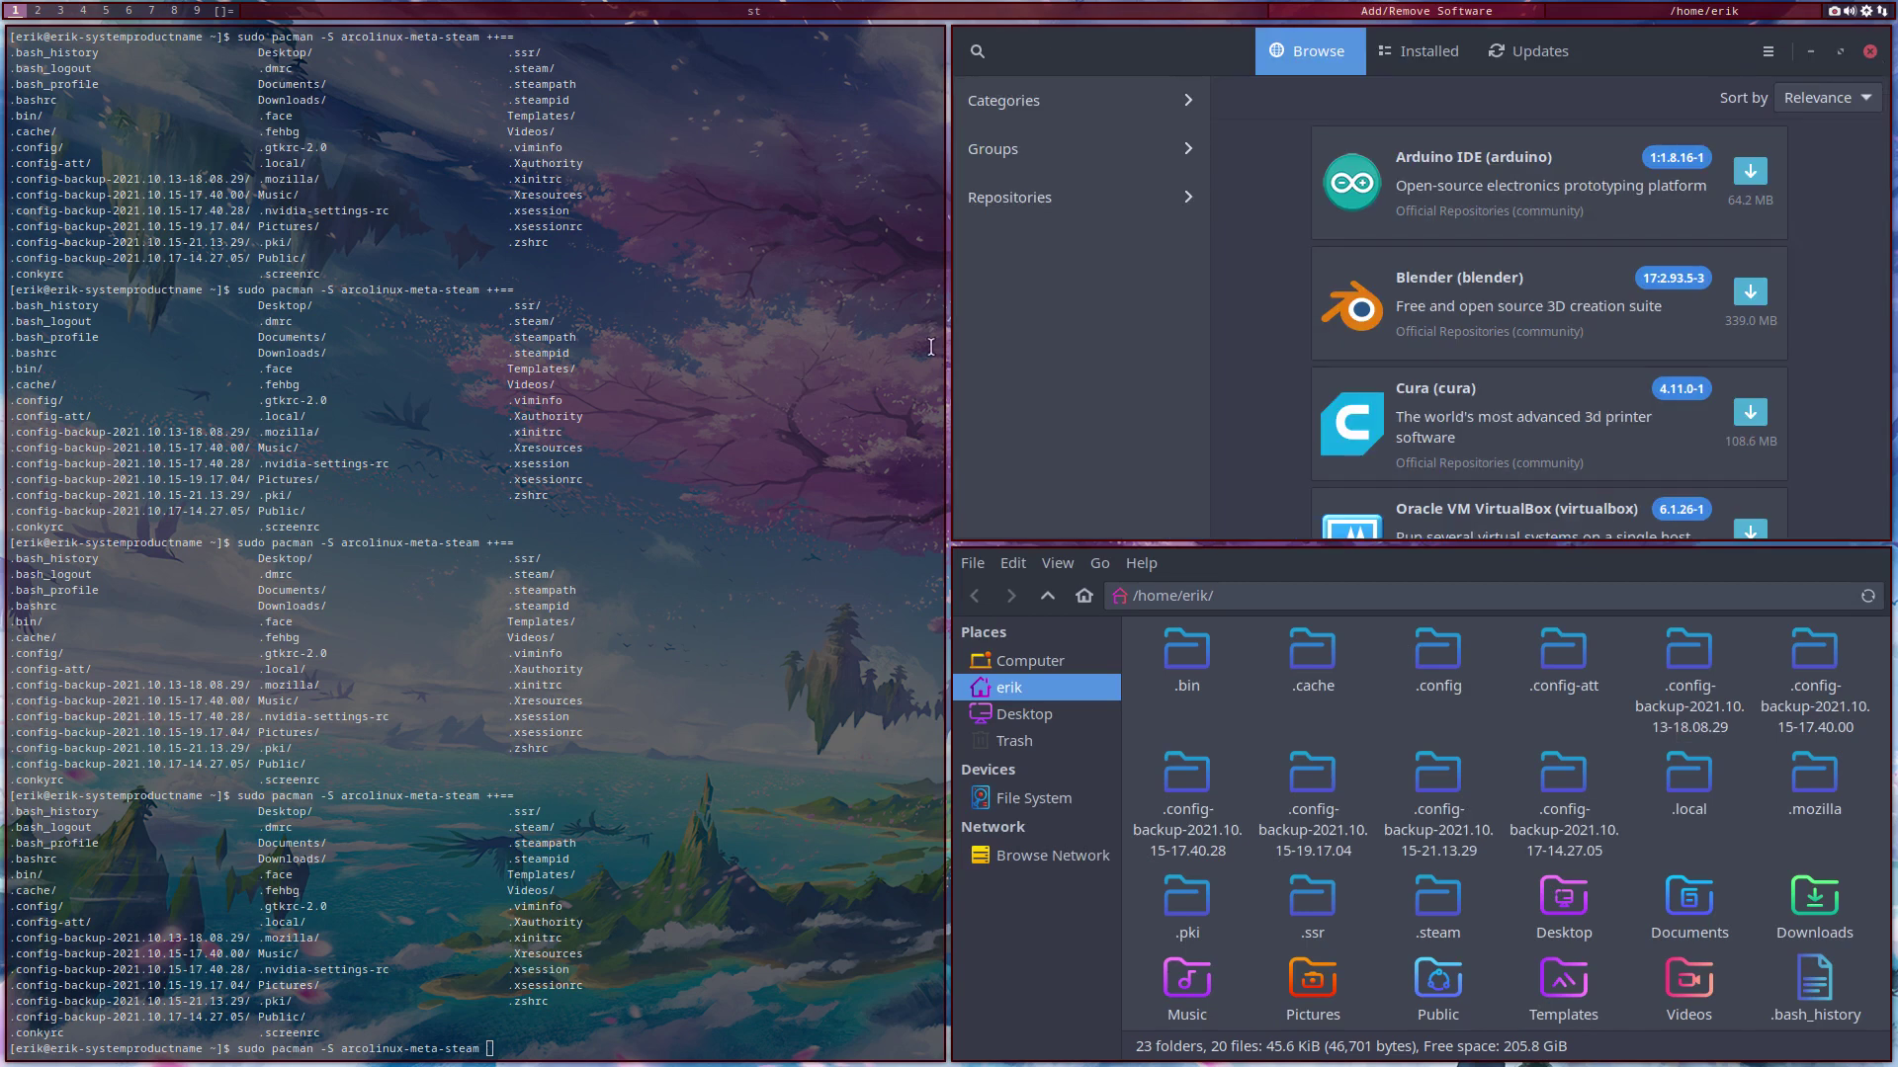
left_click(977, 53)
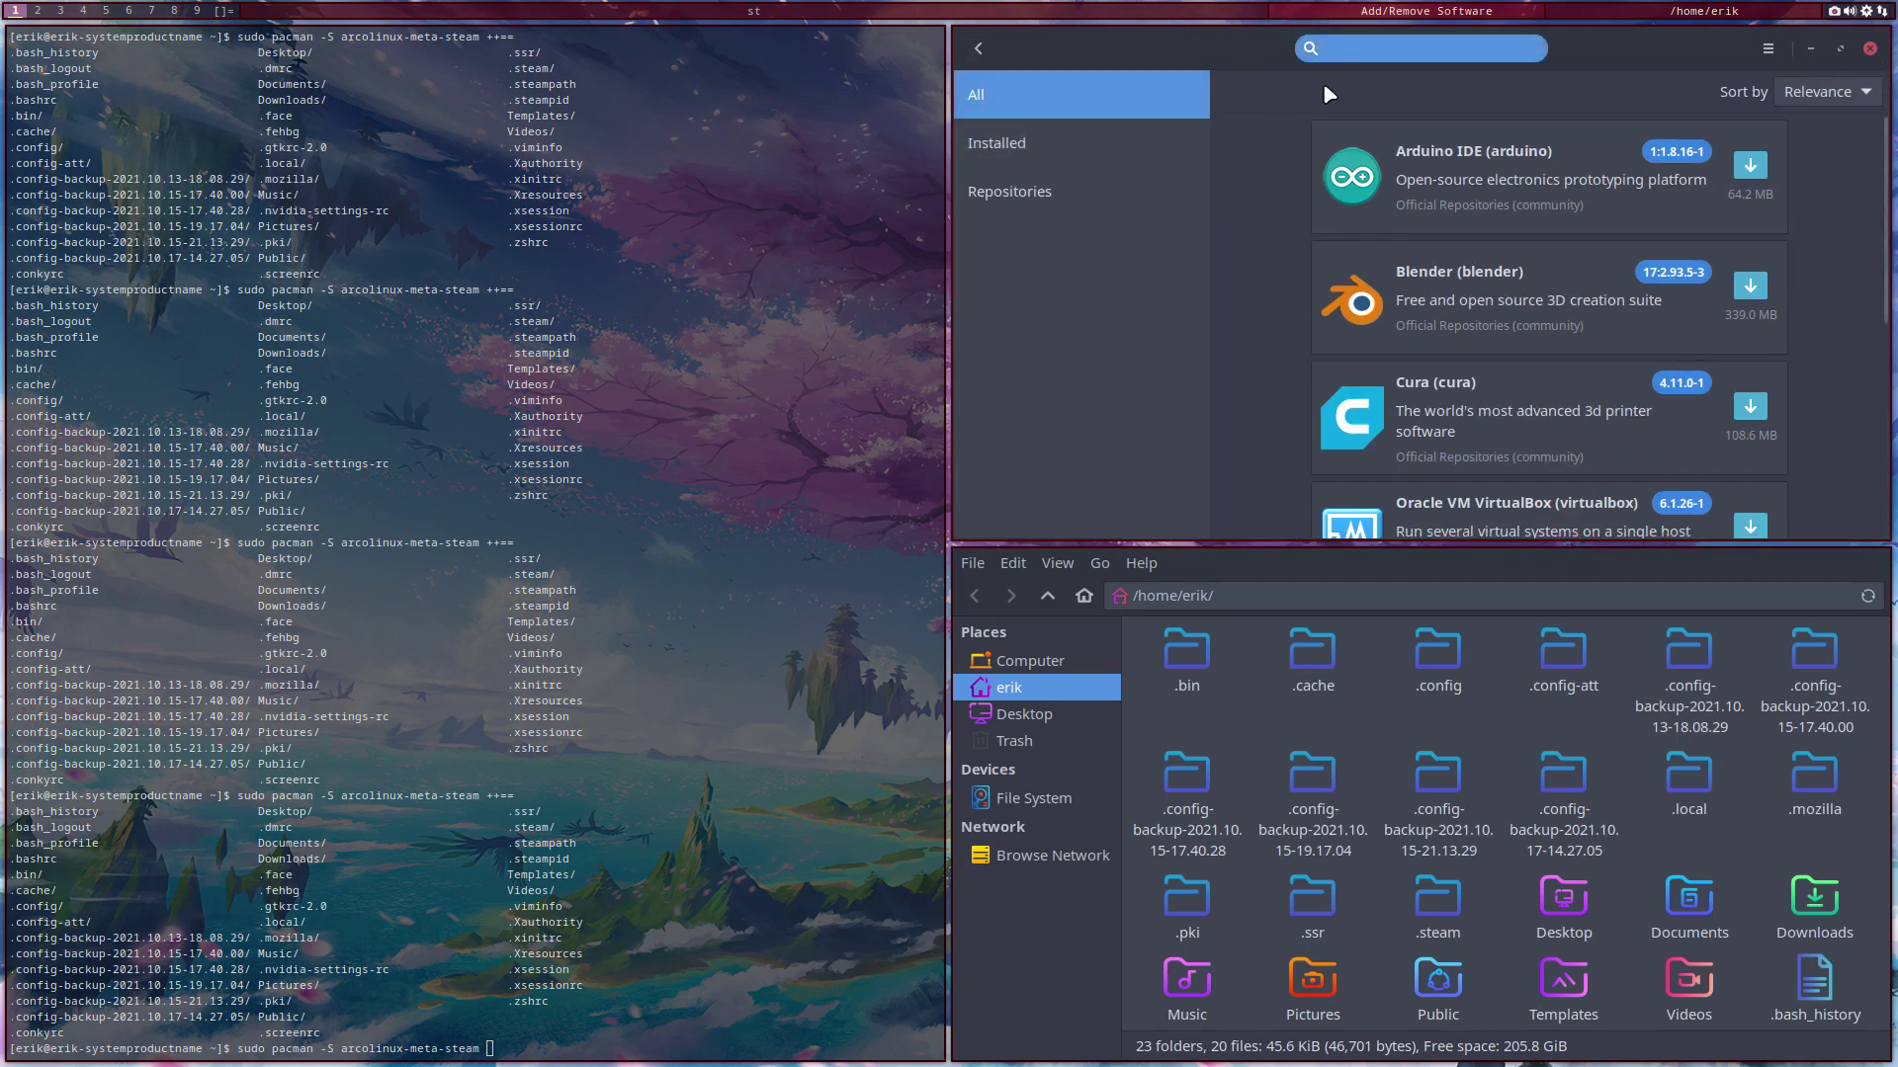
type("proton")
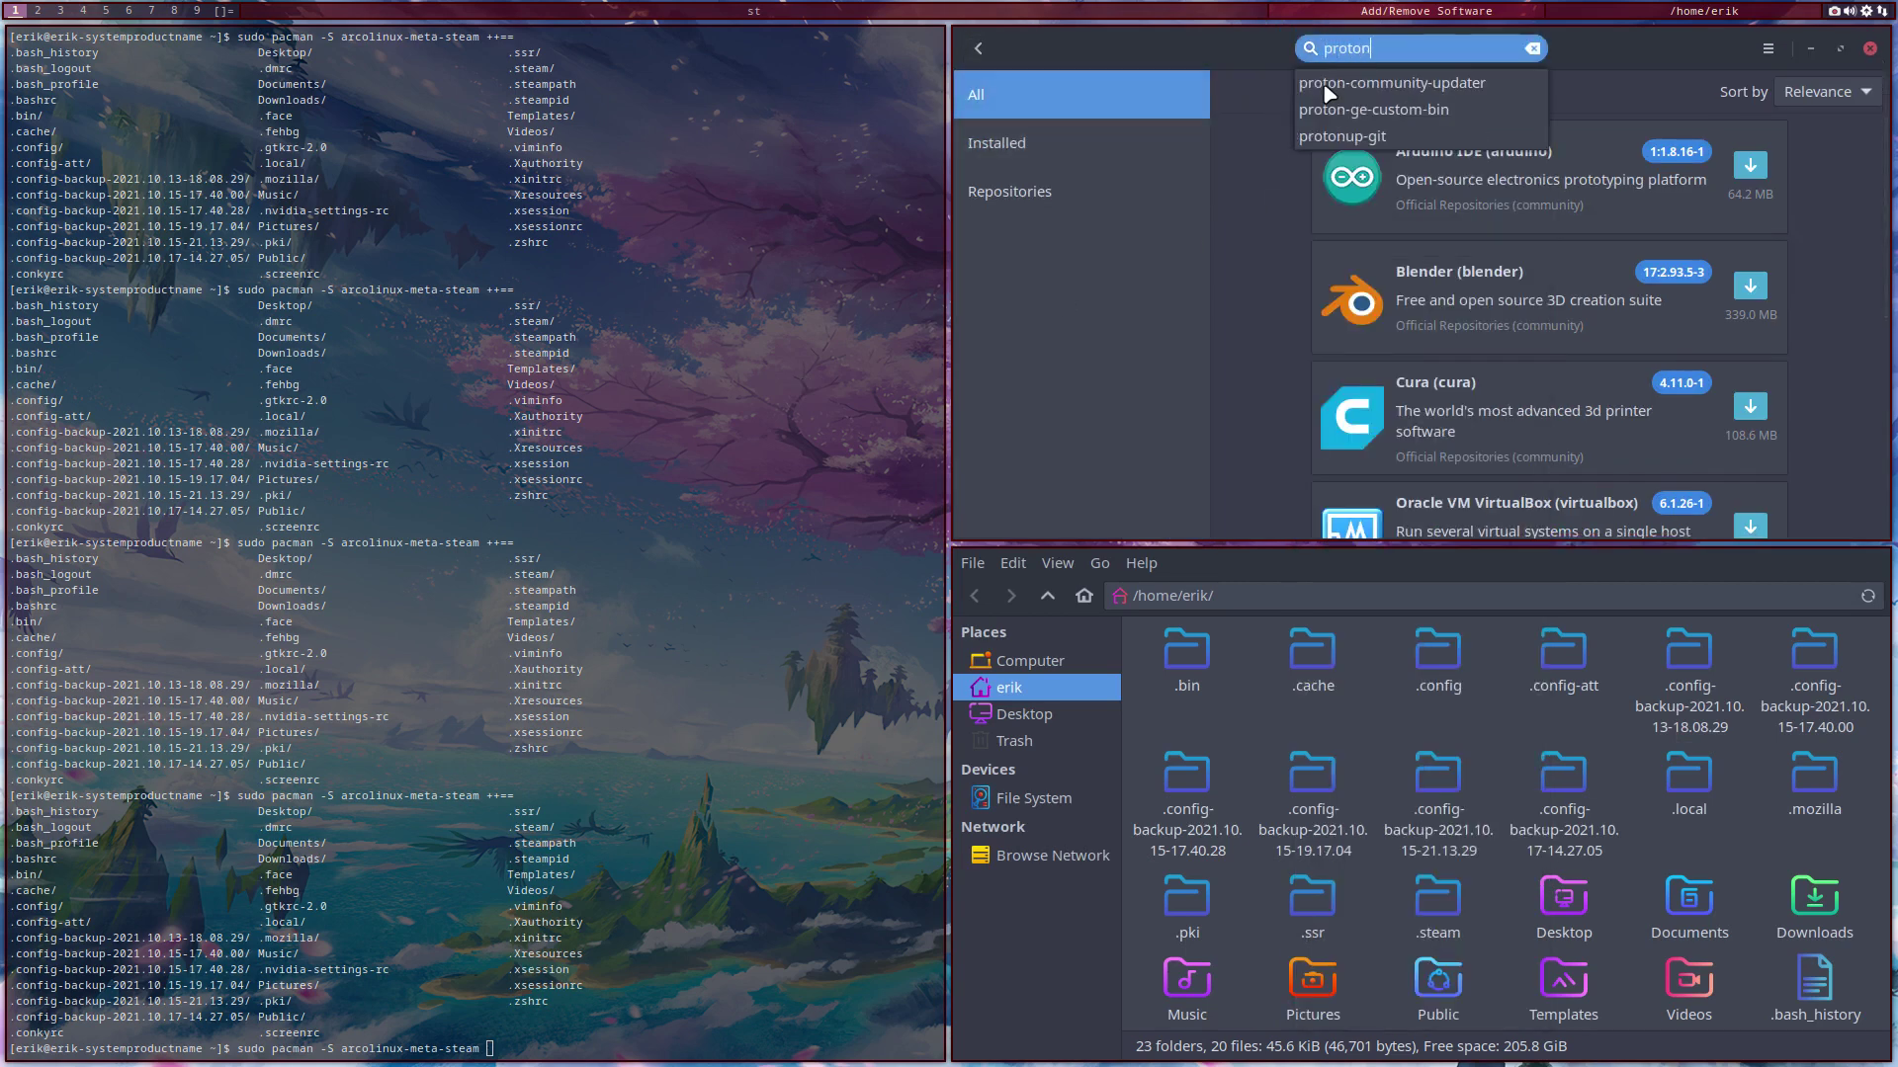
left_click(1406, 113)
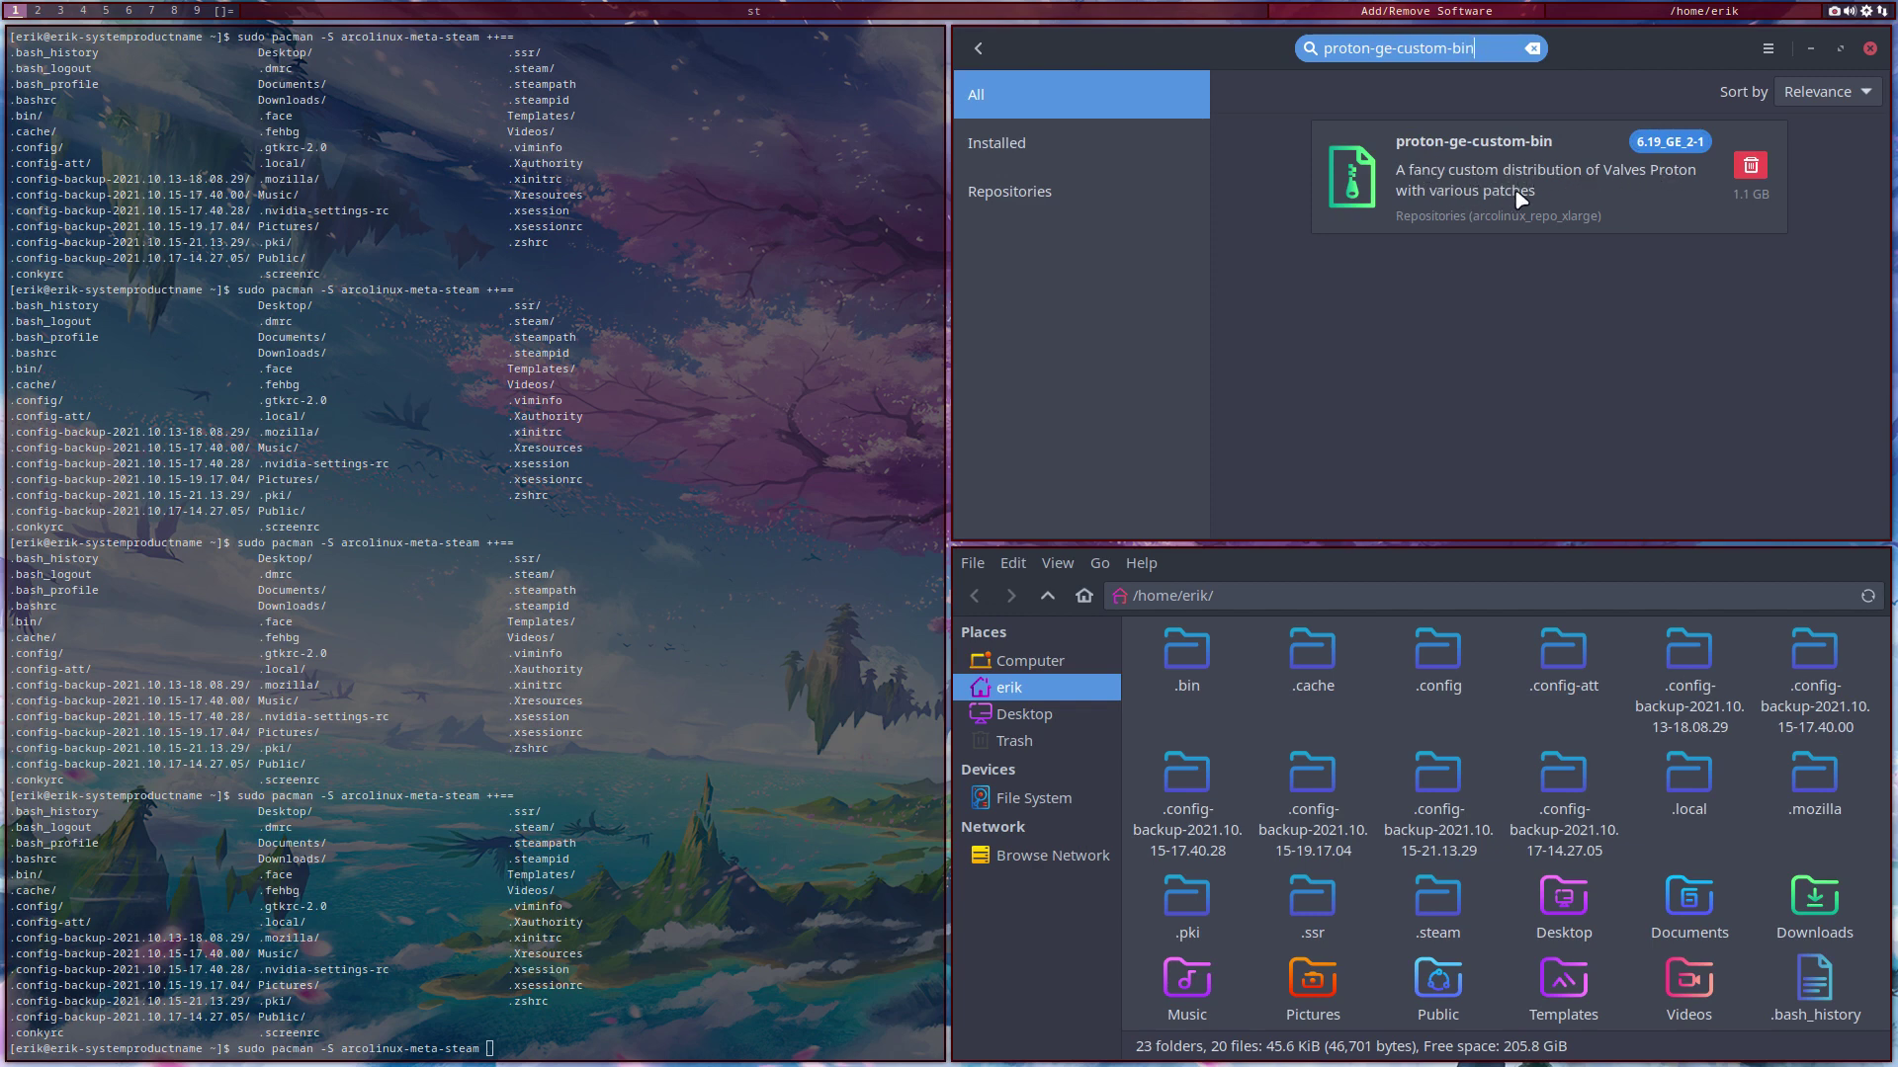
left_click_drag(1477, 44, 1243, 46)
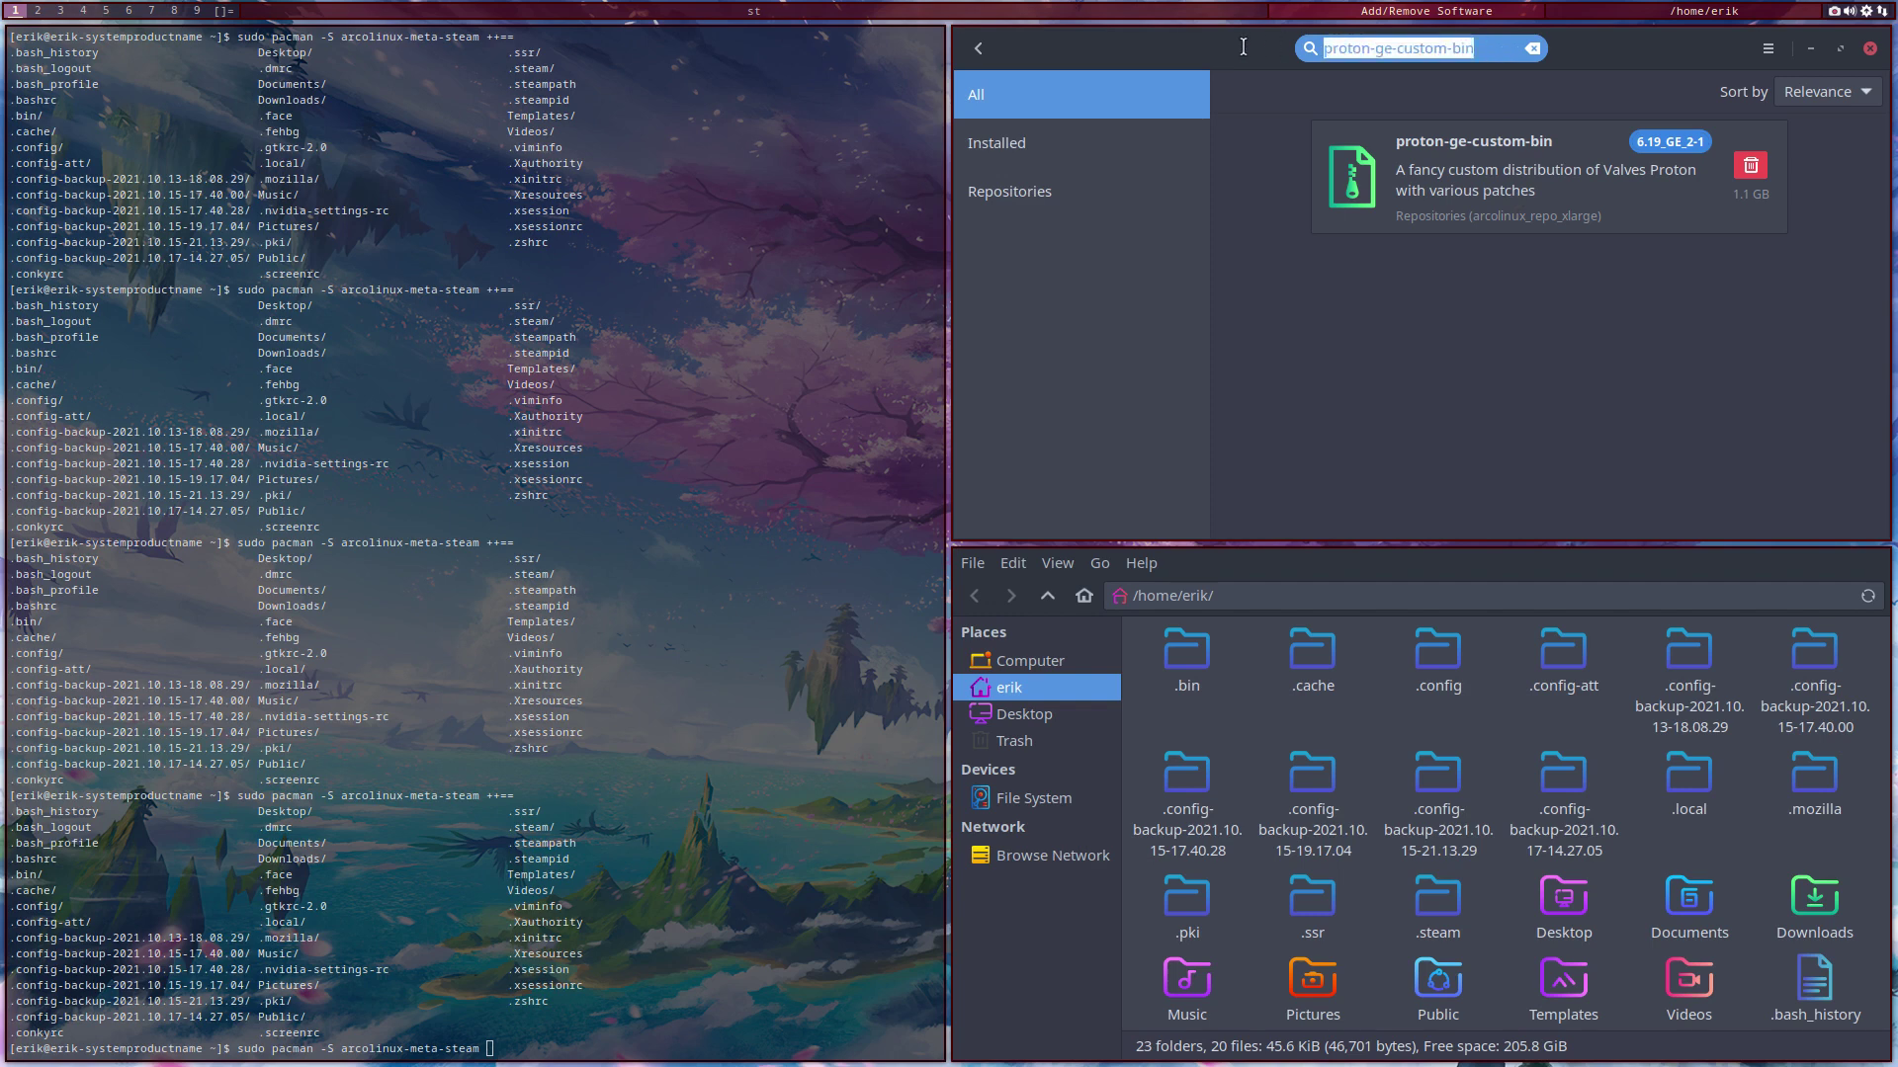
type("qrc")
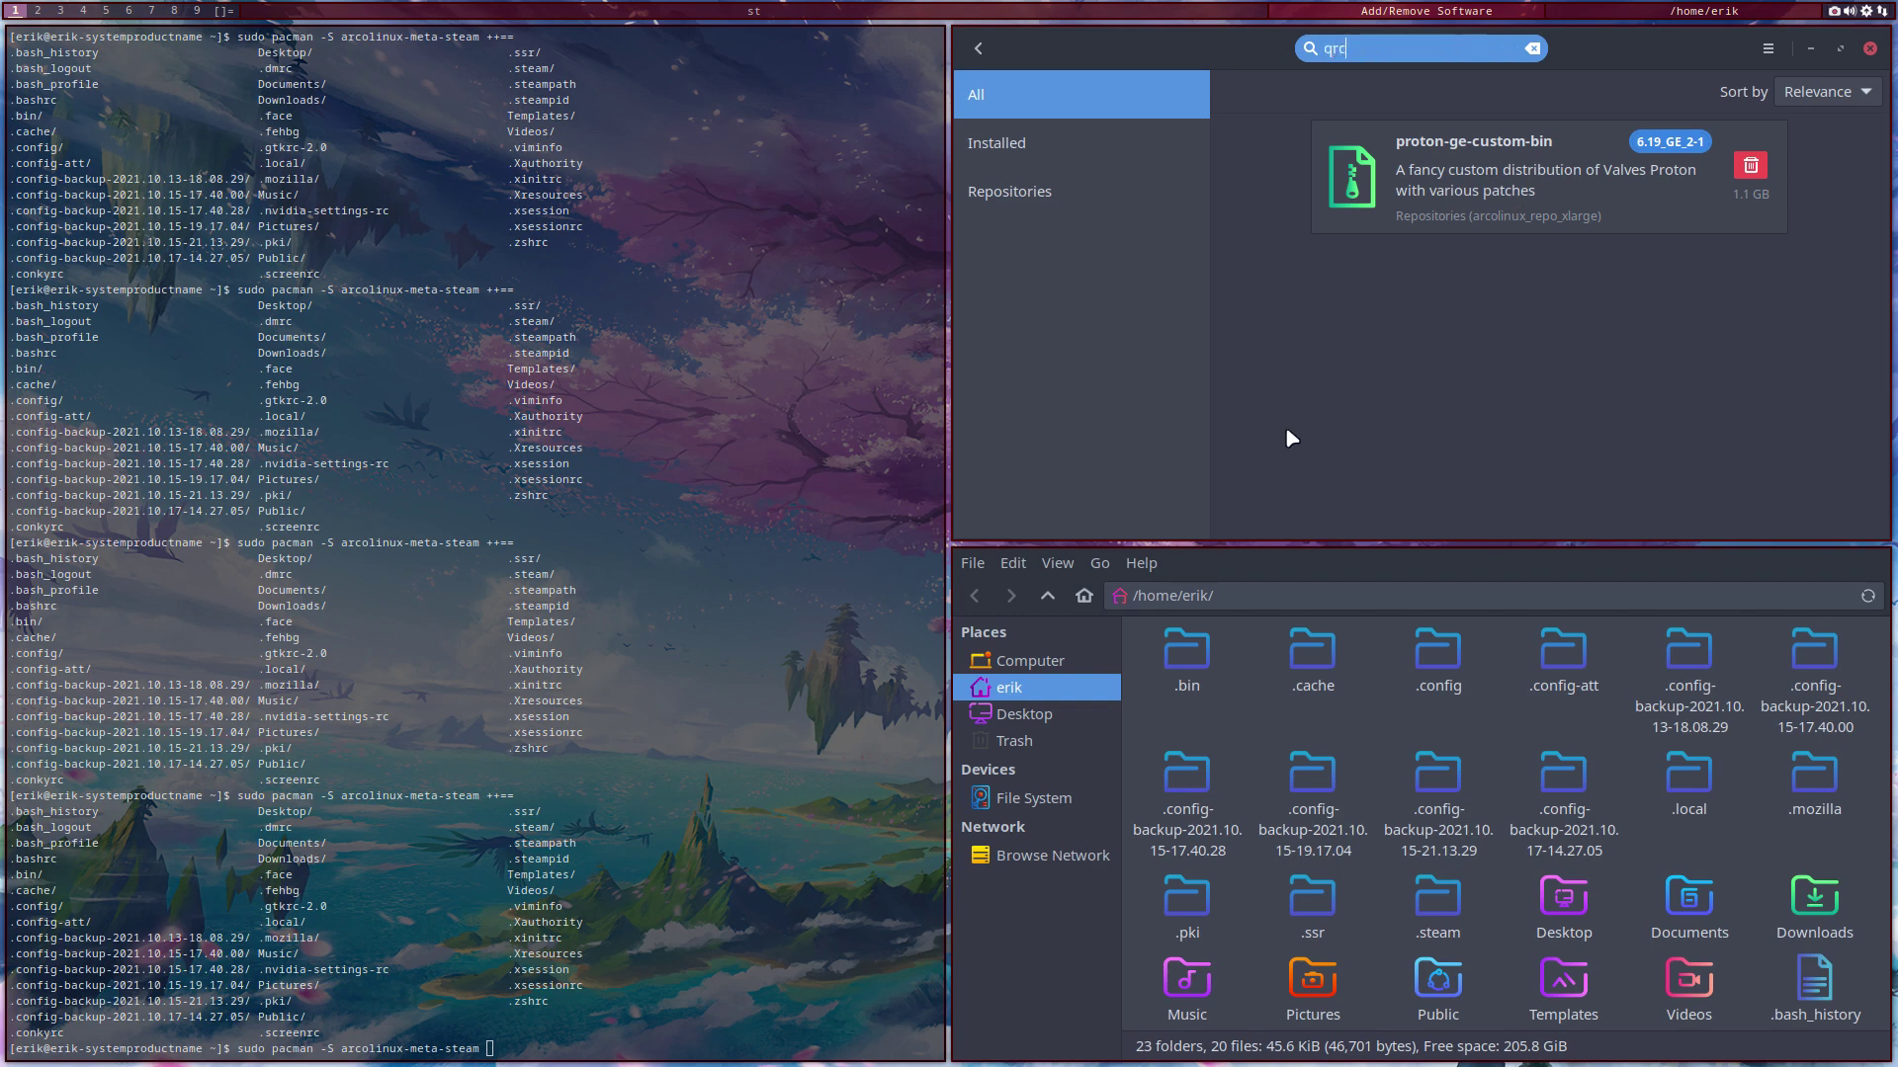
type("ot")
Search 'arcolinux-meta' and accept arcolinux-meta-steam from the suggestions
key("BackSpace")
key("BackSpace")
key("BackSpace")
key("BackSpace")
type("arcol")
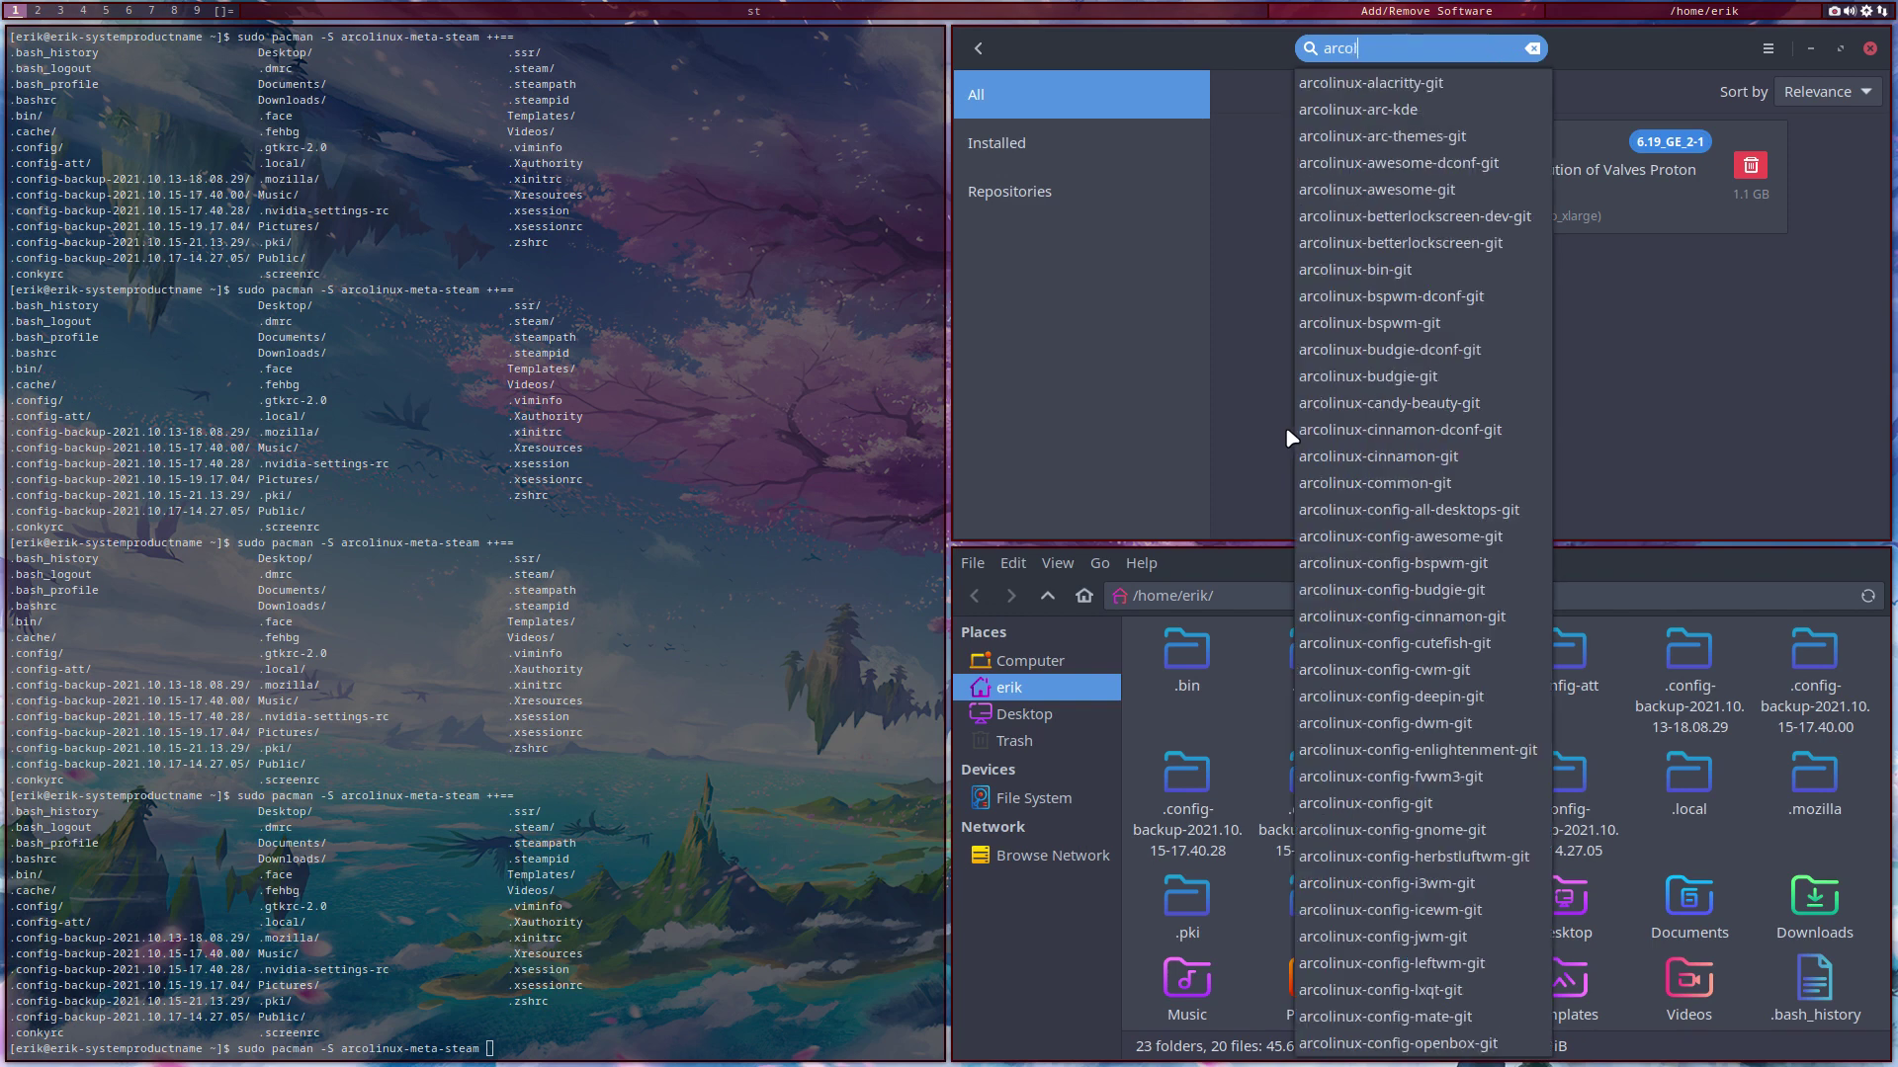
type("inux=")
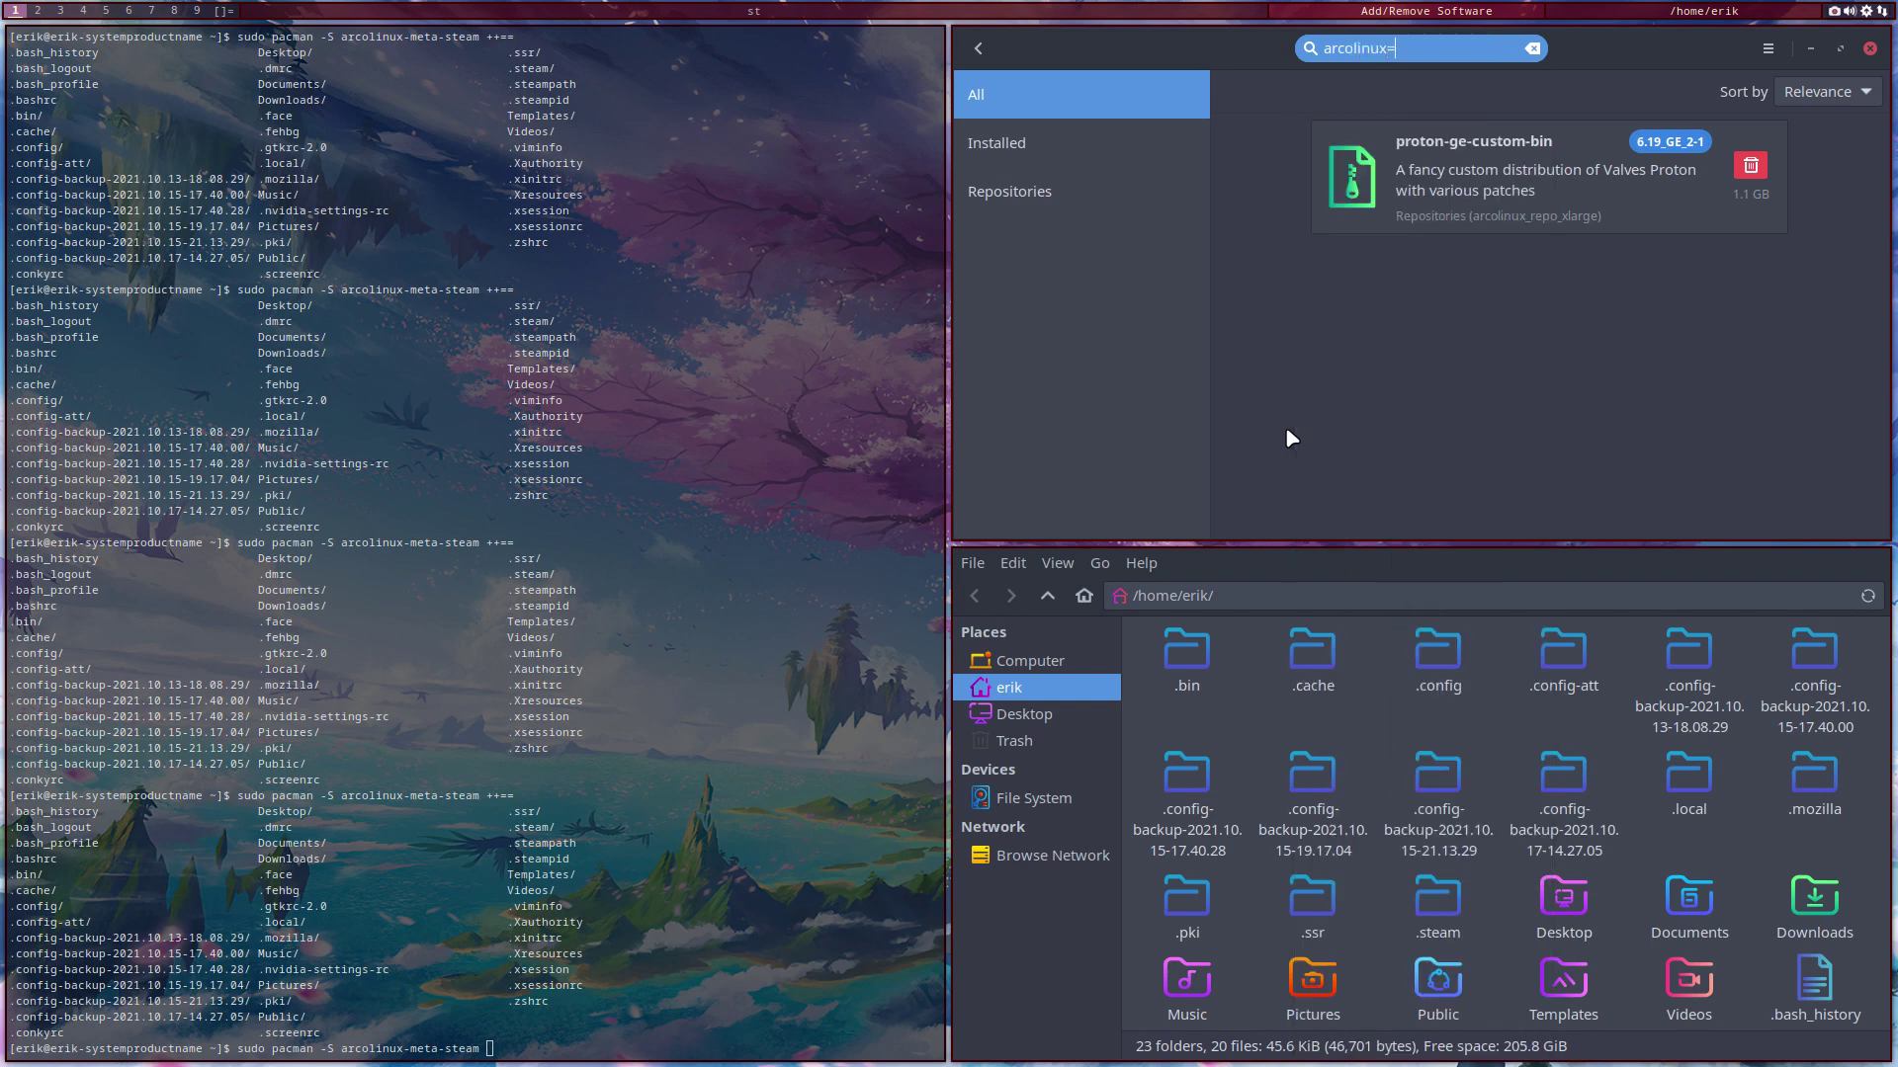
type("-")
key("BackSpace")
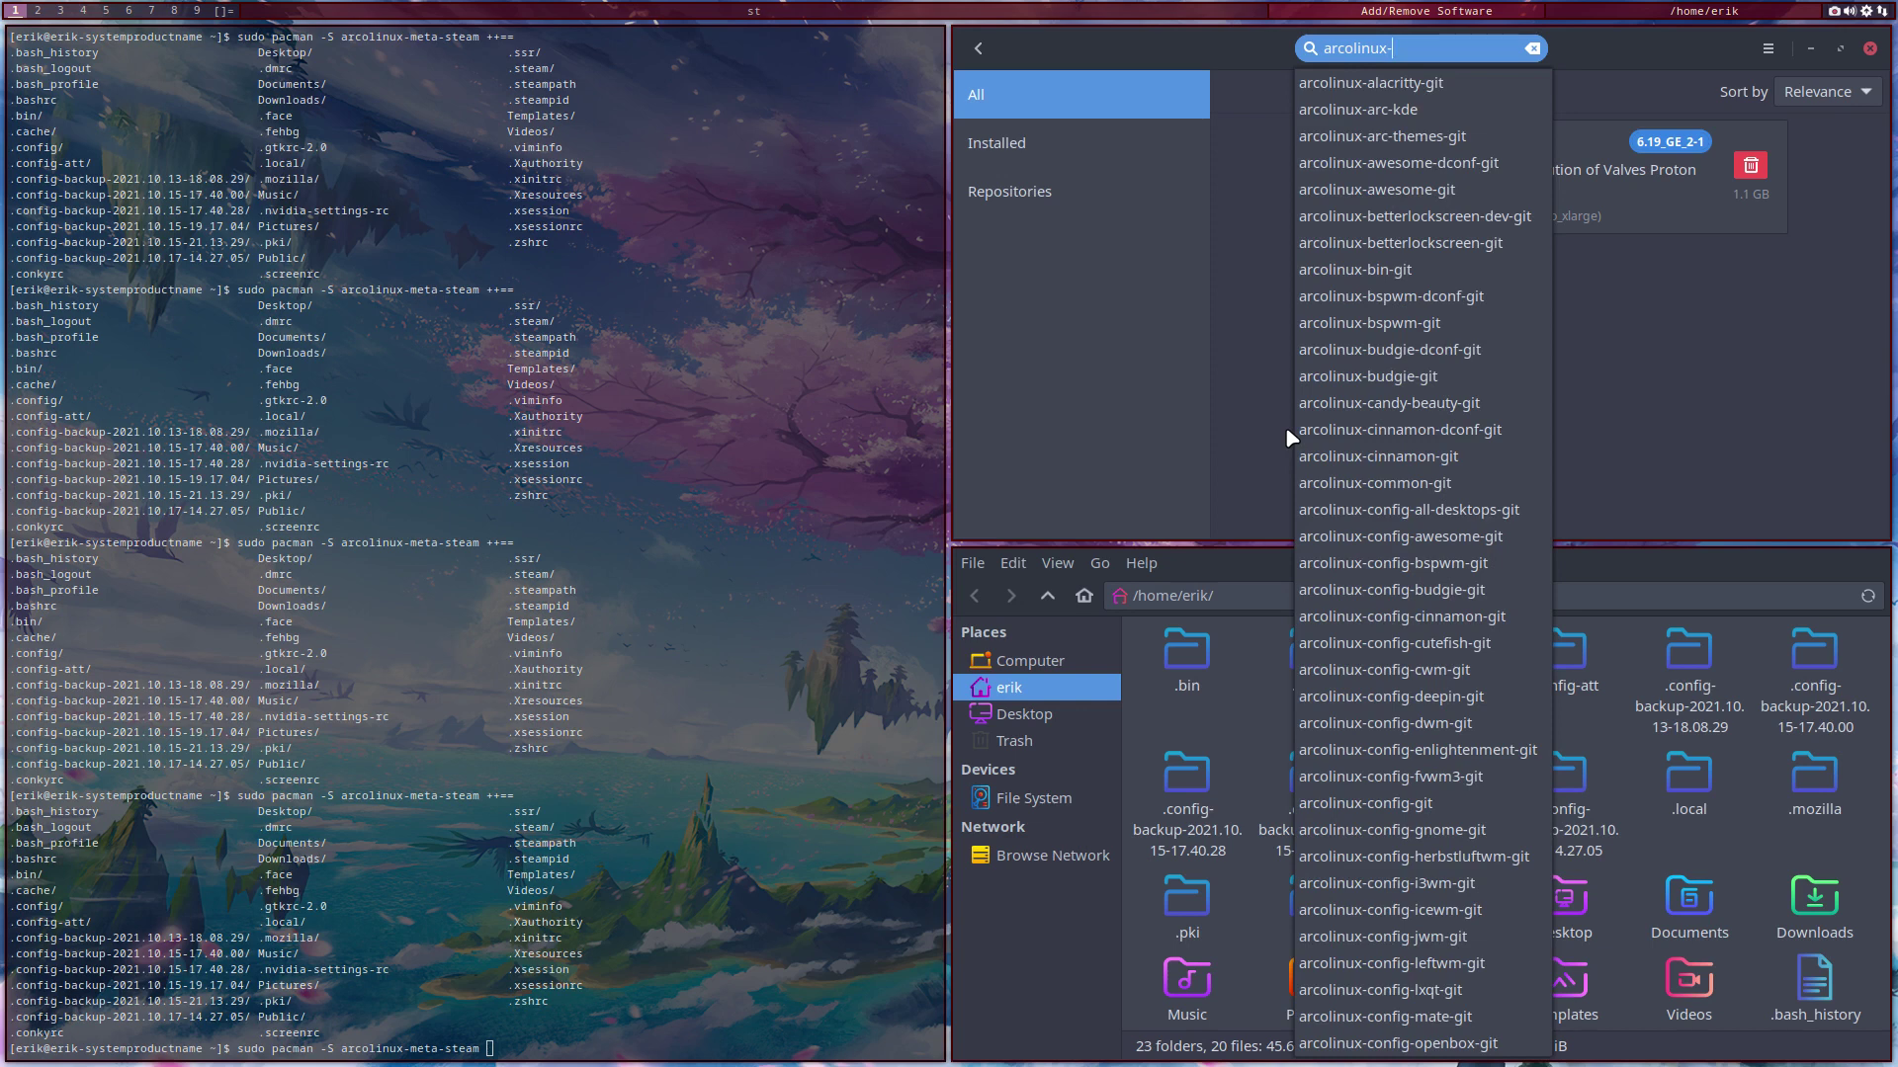
type("met")
key("Down")
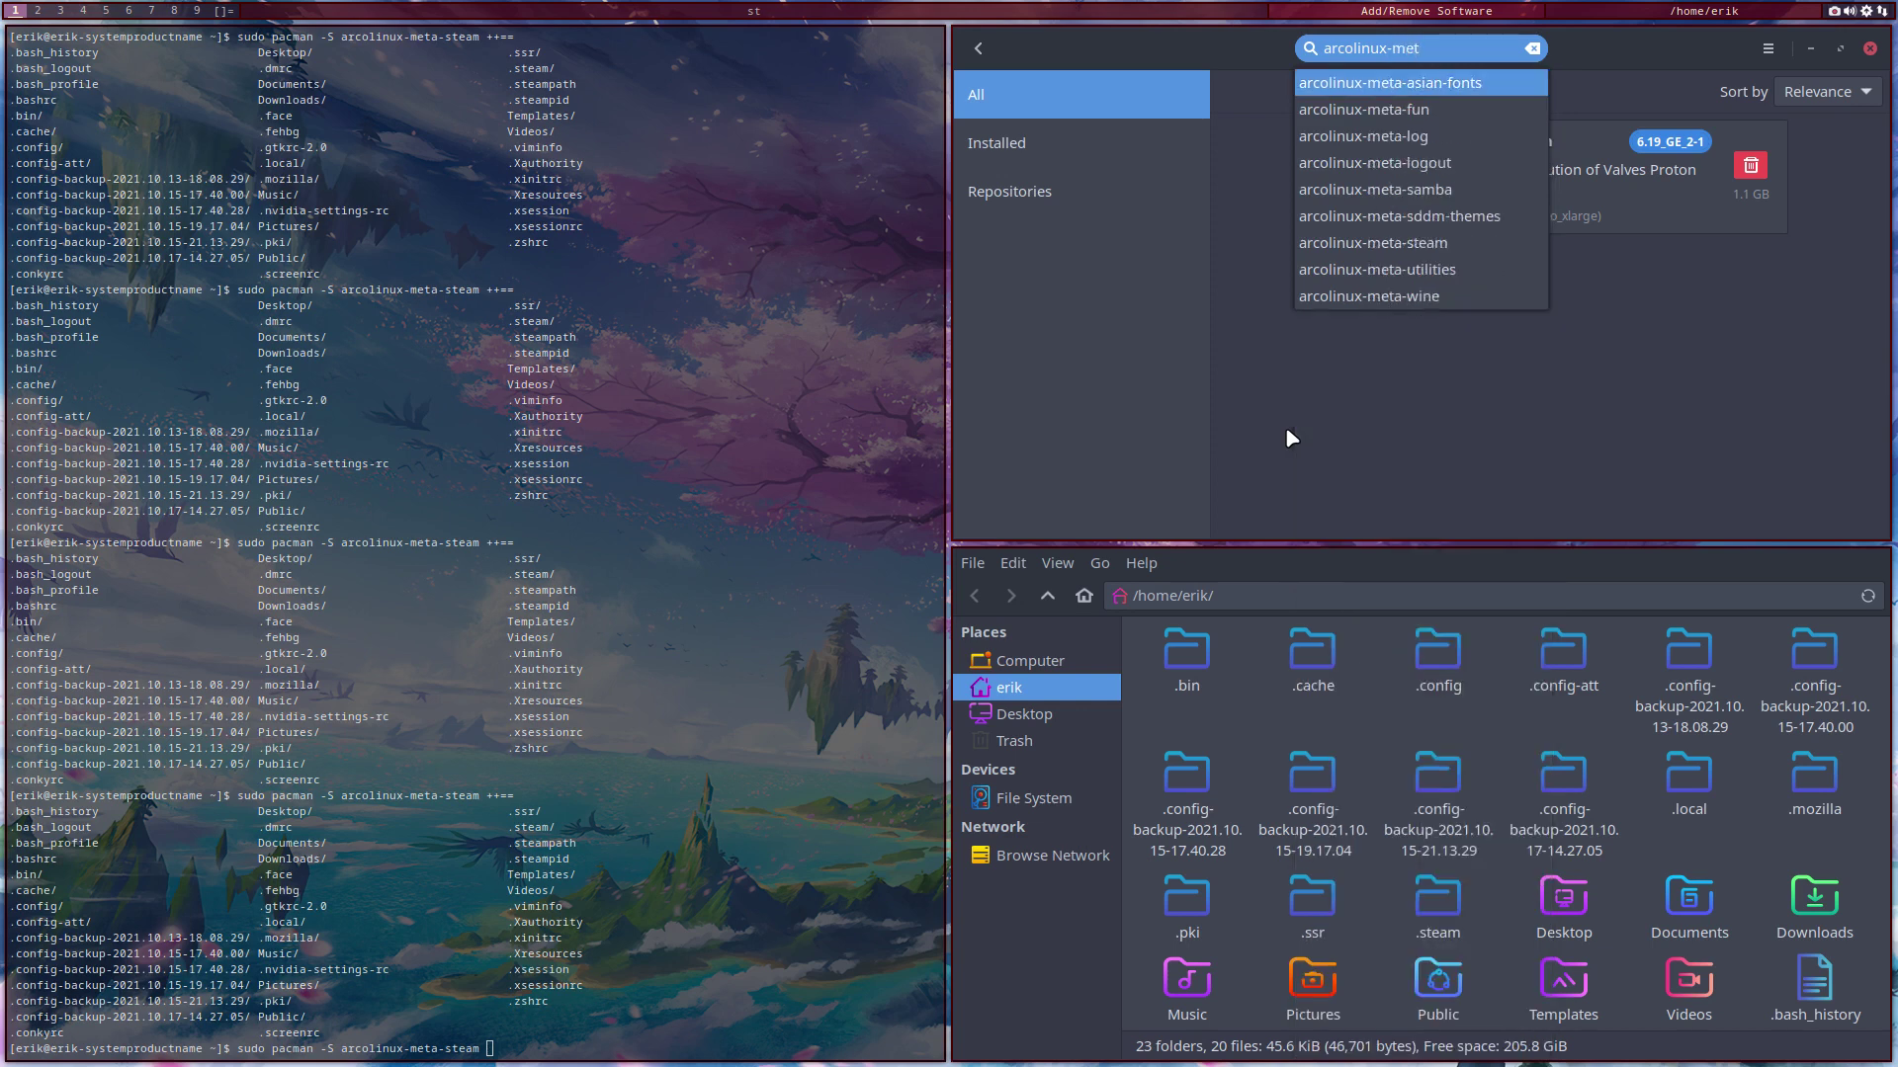
key("Down")
key("Down")
key("Down")
key("Down")
key("Down")
key("Down")
key("Return")
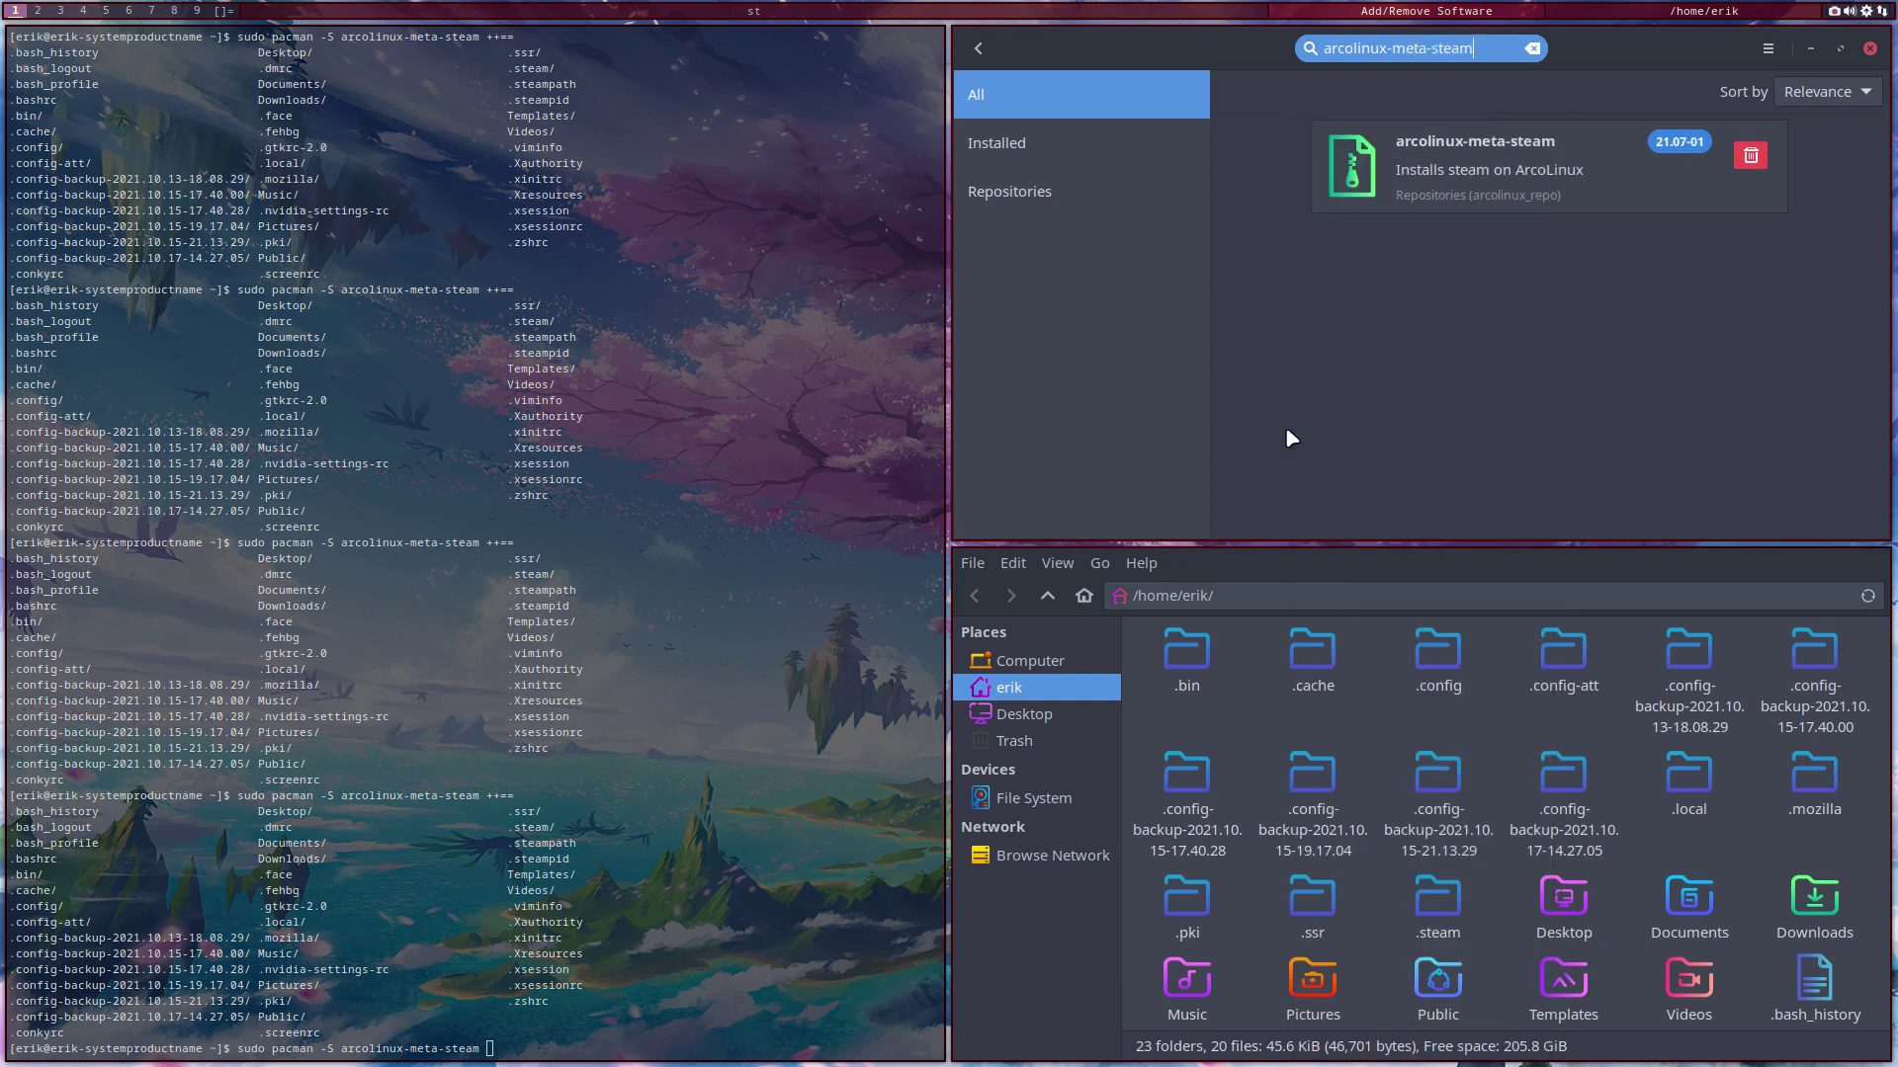
Show arcolinux-meta-steam's Dependencies tab, listing steam, lib32 libraries and ttf-ms-fonts
left_click(1432, 187)
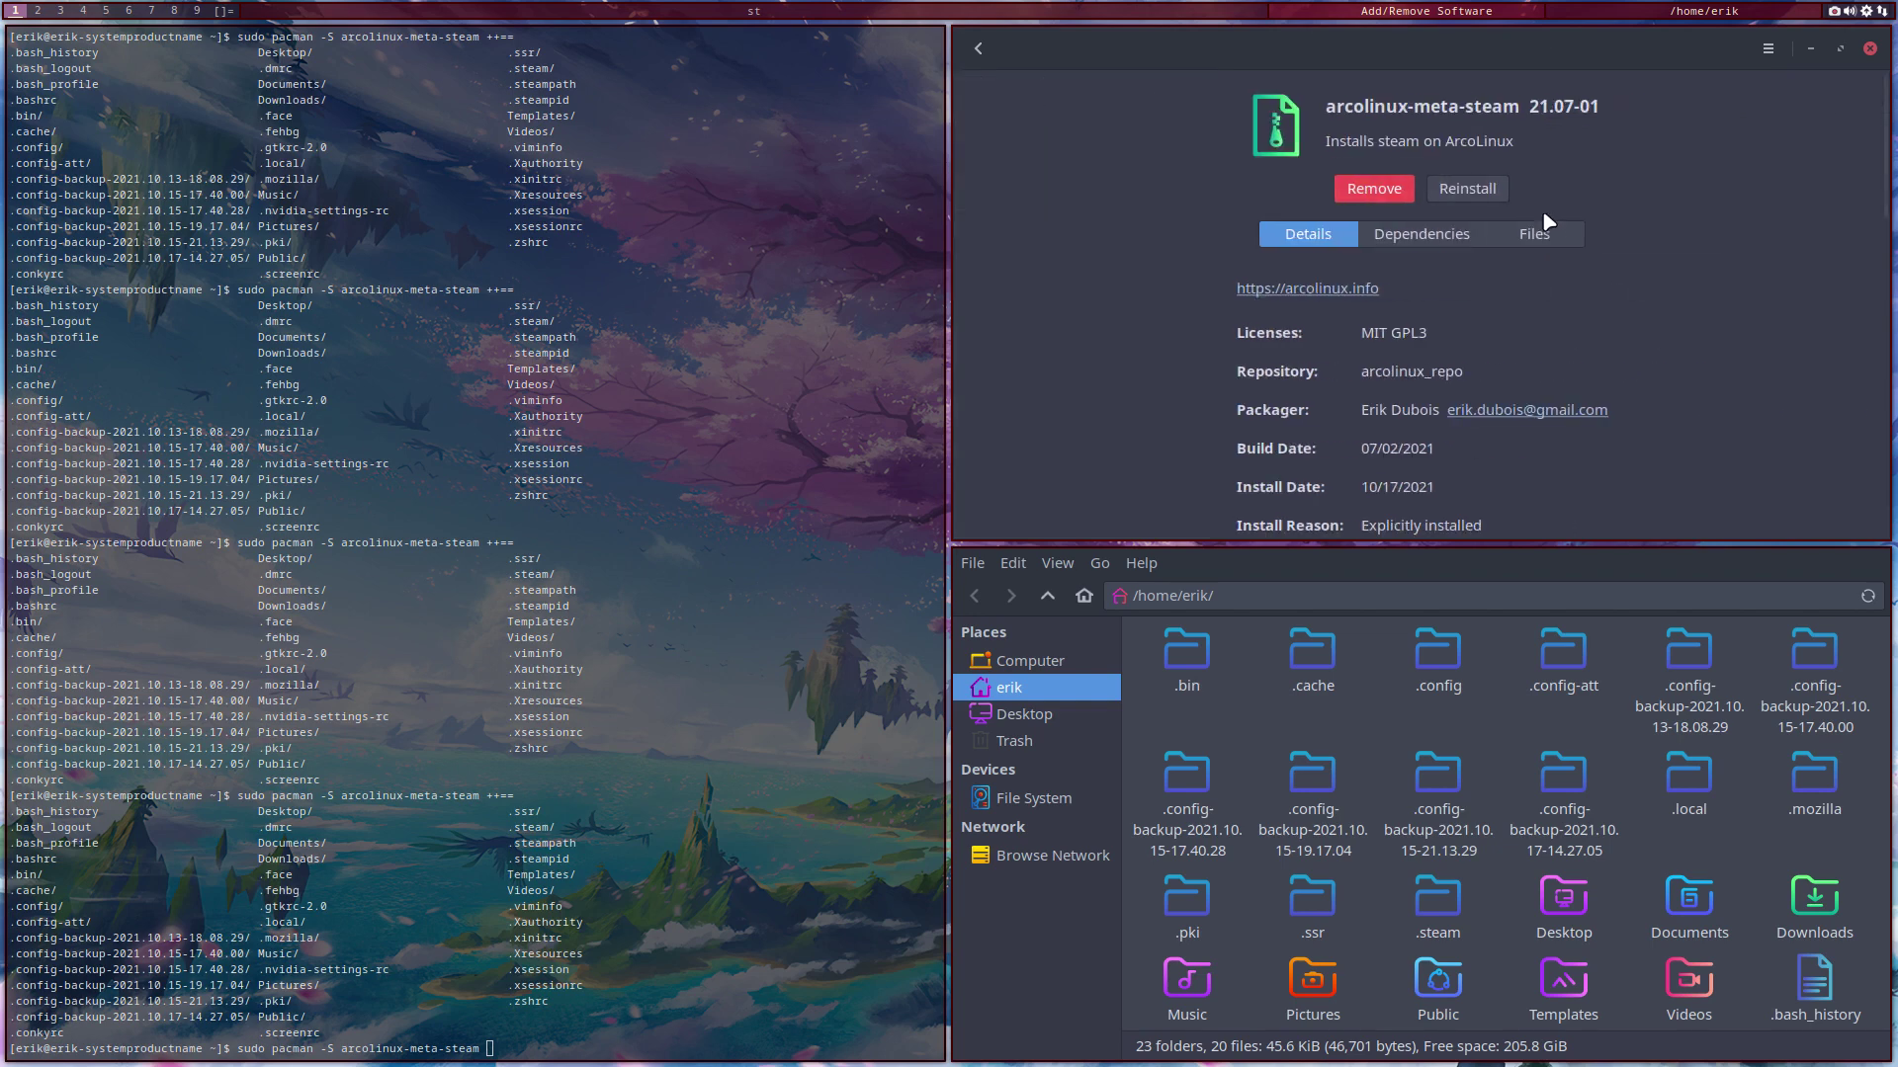
left_click(1533, 234)
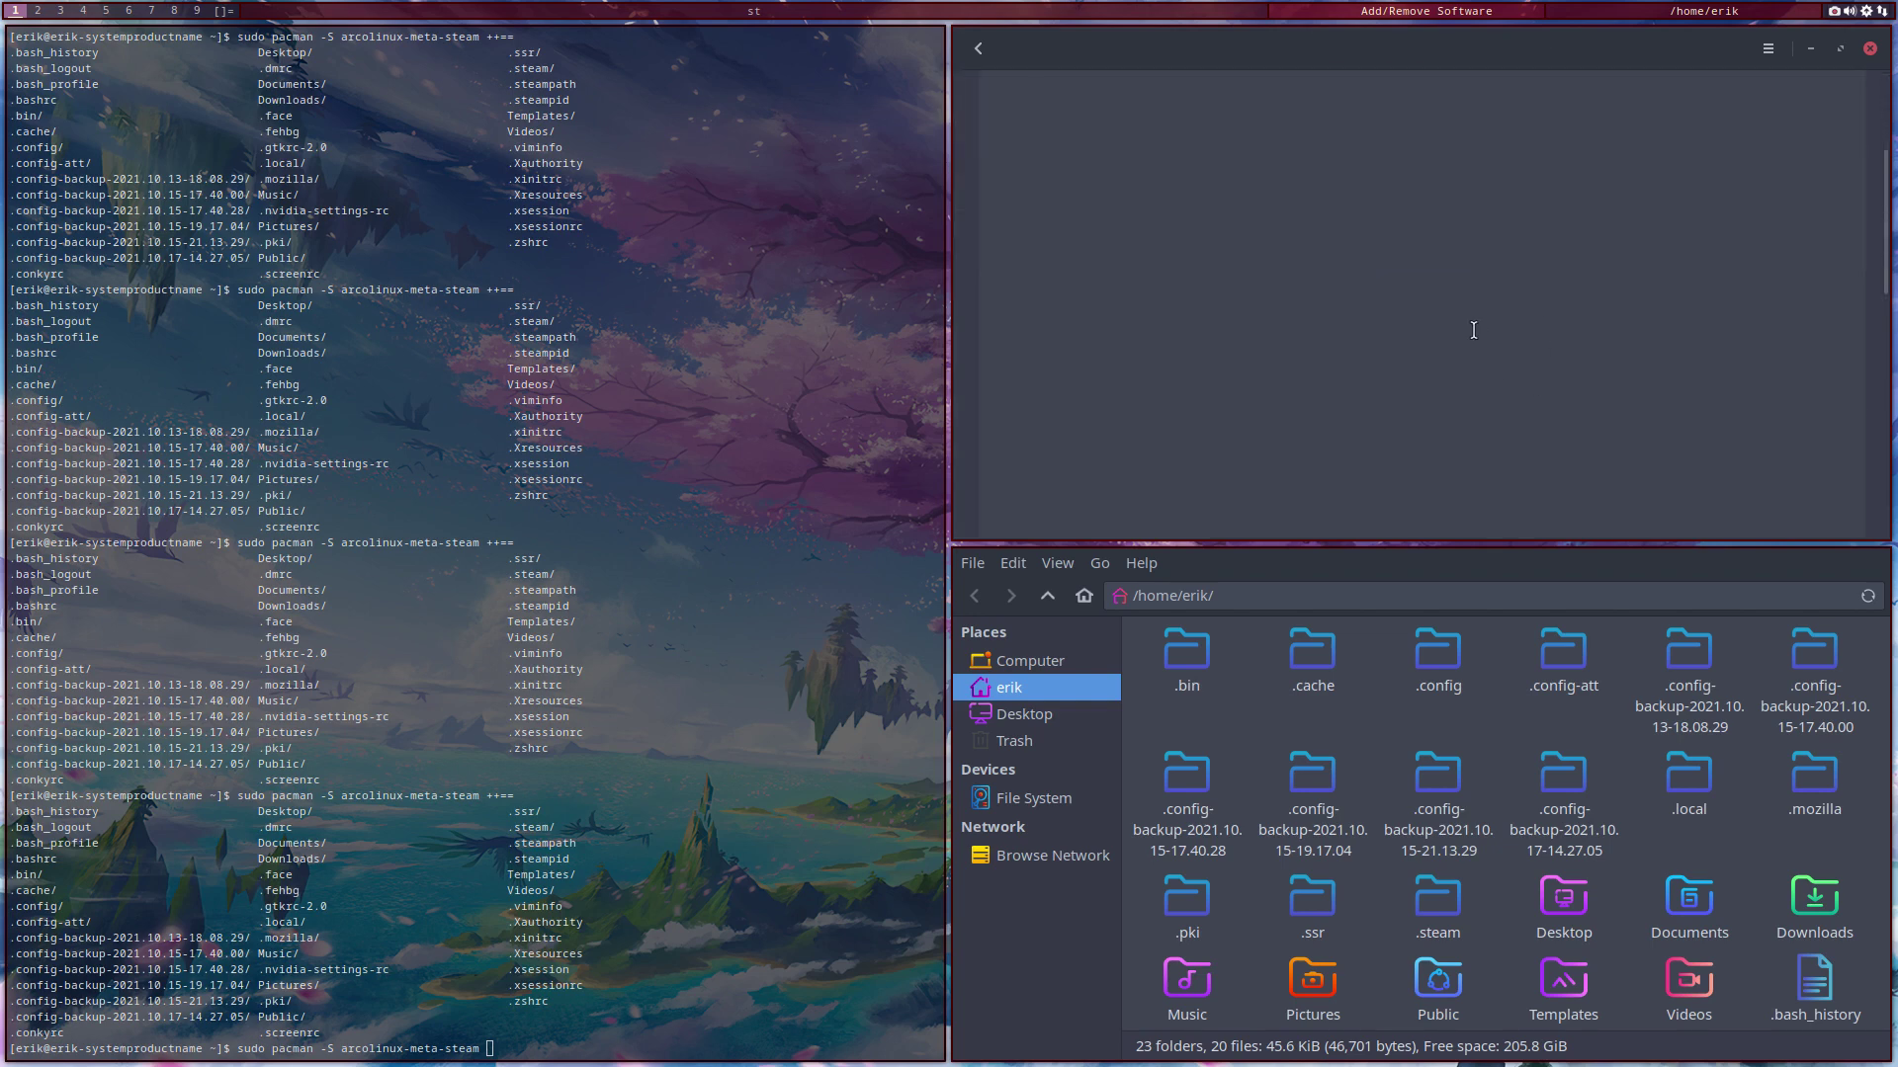
left_click(1420, 238)
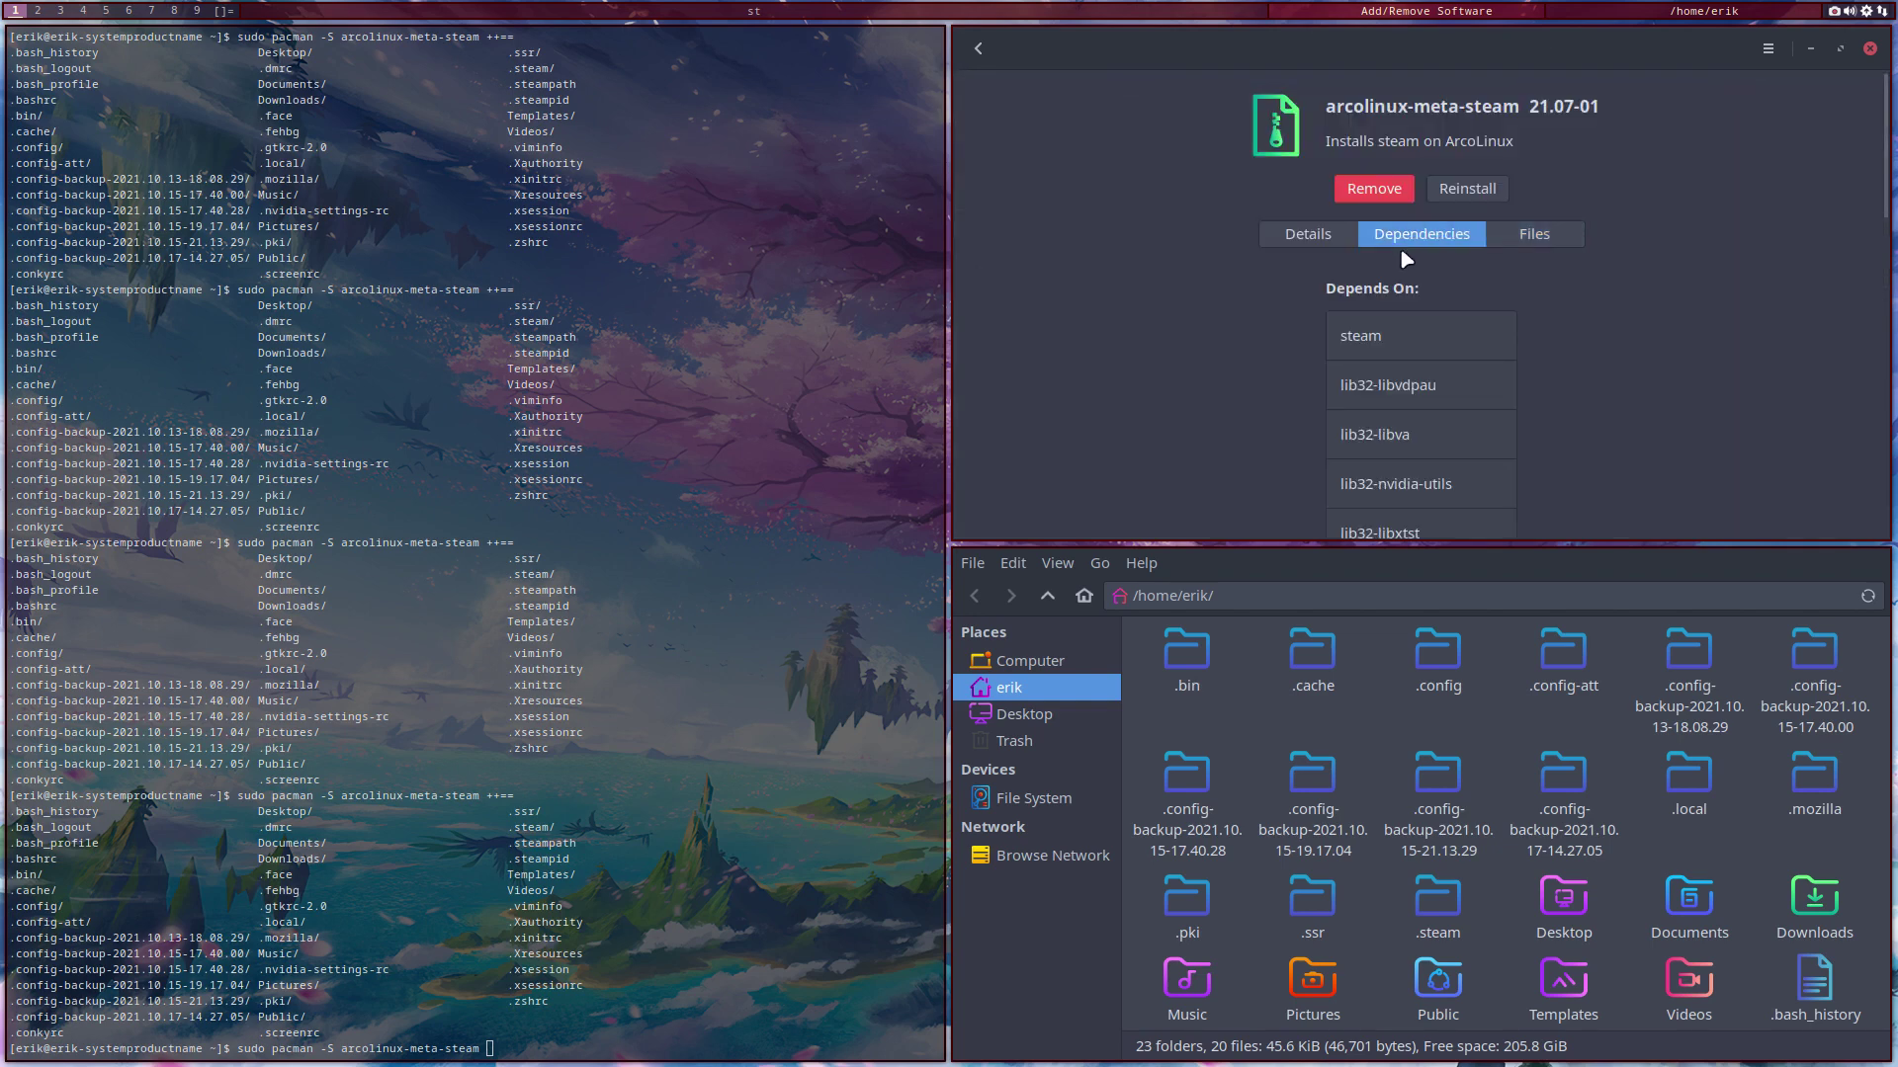
left_click(1313, 235)
scroll(1292, 347, "down", 4)
scroll(1292, 354, "up", 3)
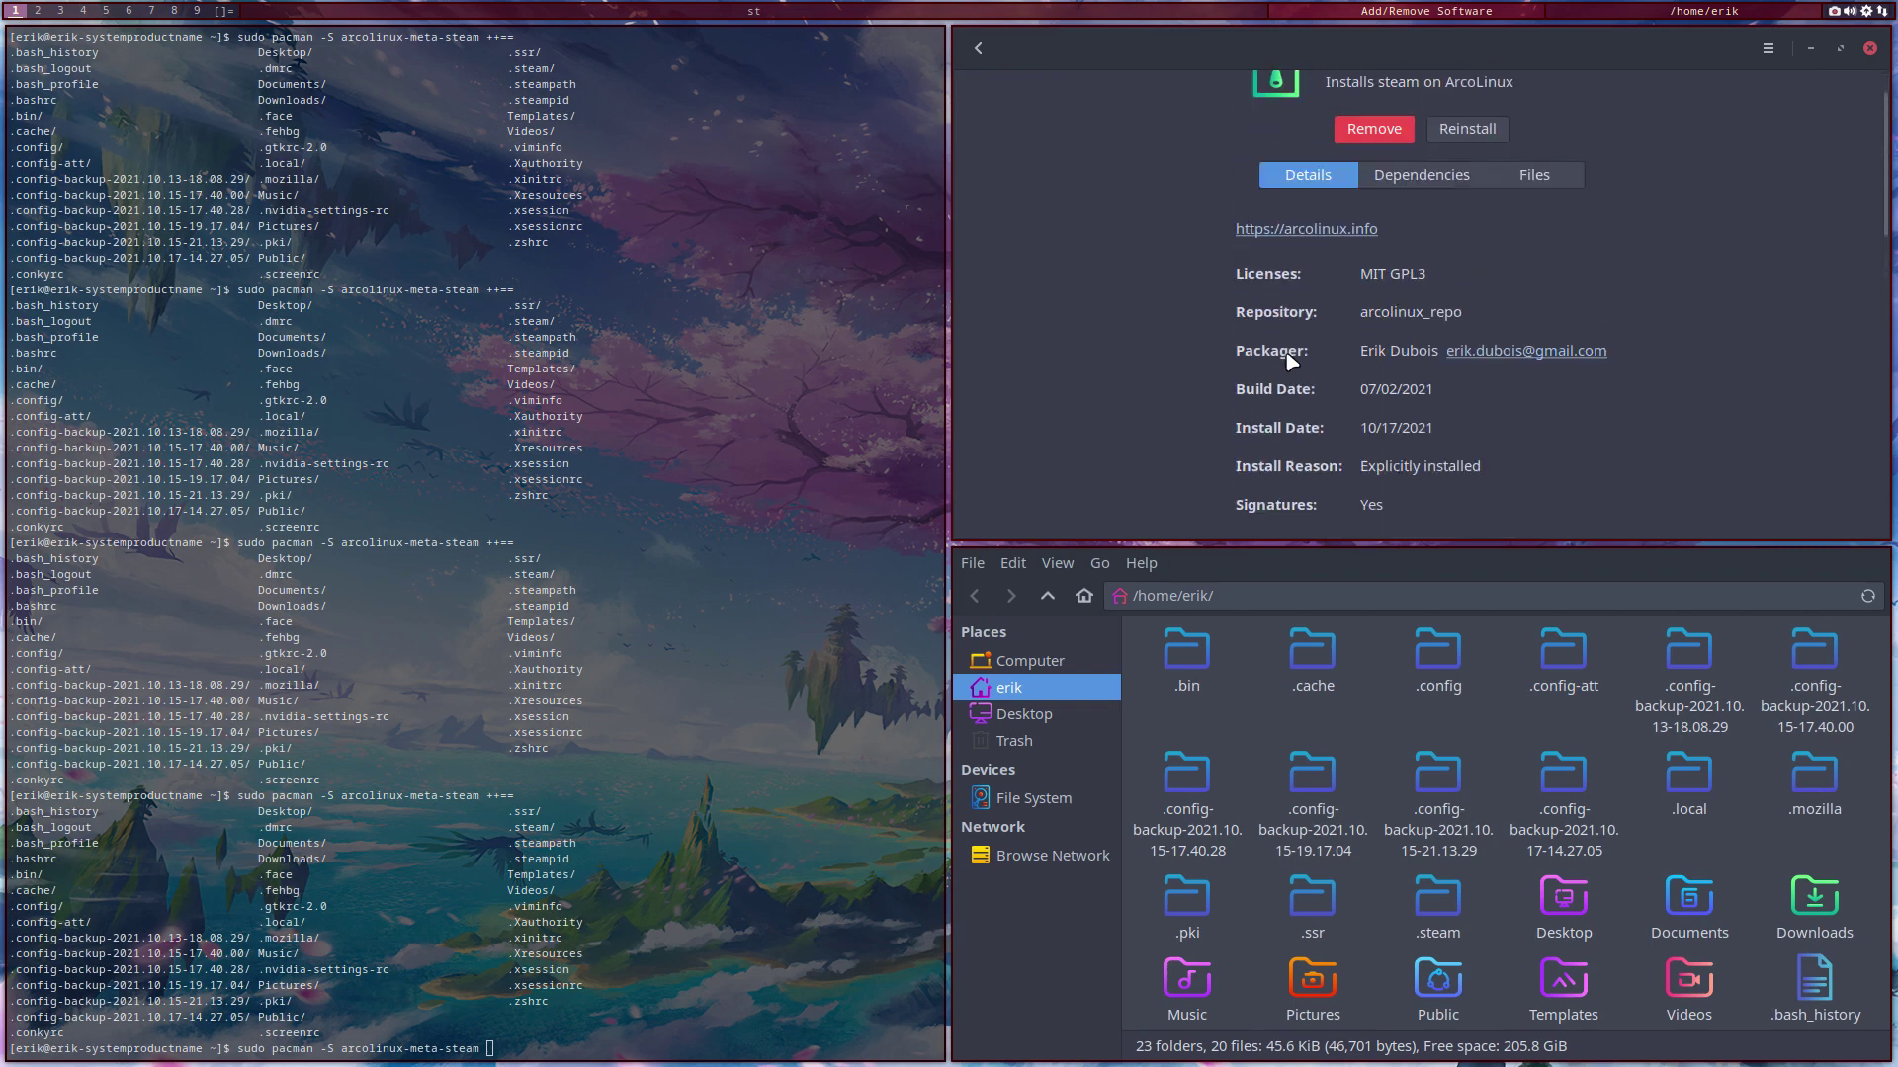
left_click(1459, 172)
scroll(1454, 305, "down", 2)
scroll(1453, 309, "up", 3)
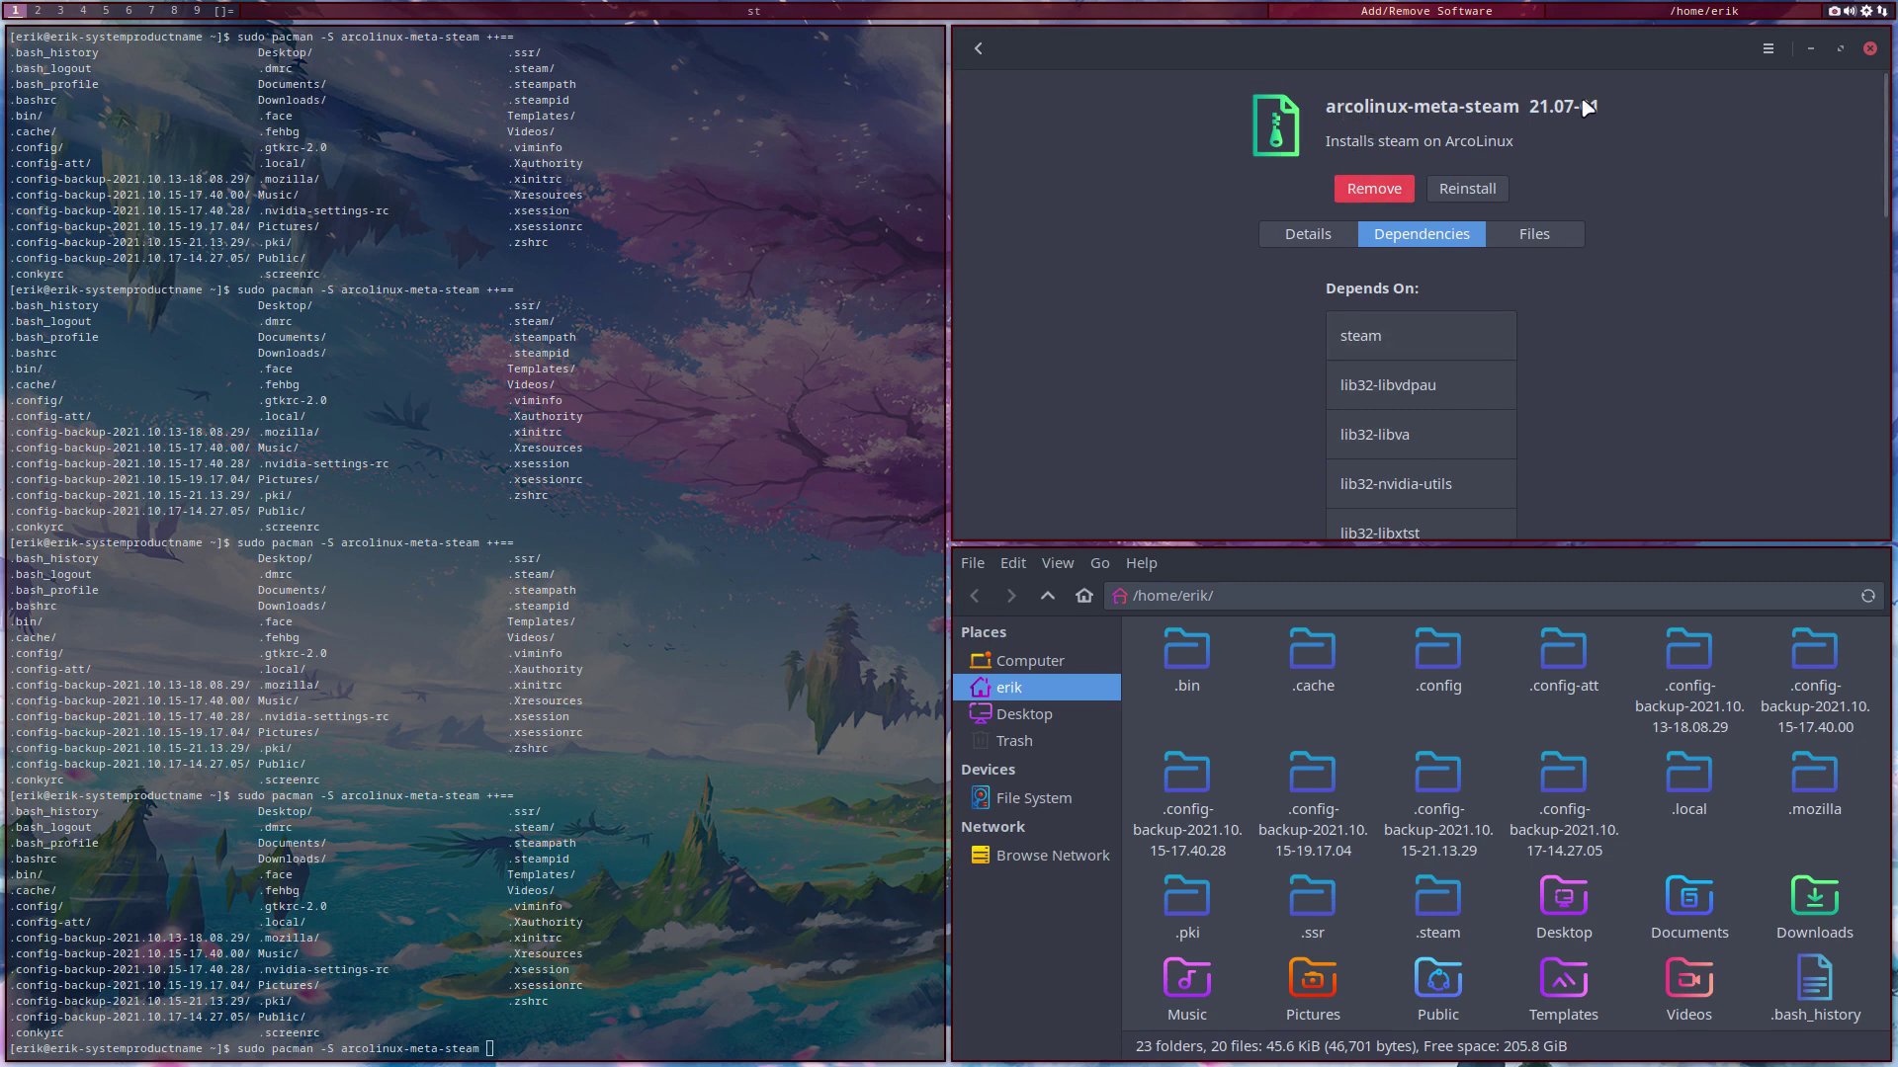
scroll(1386, 328, "down", 5)
scroll(1386, 327, "down", 4)
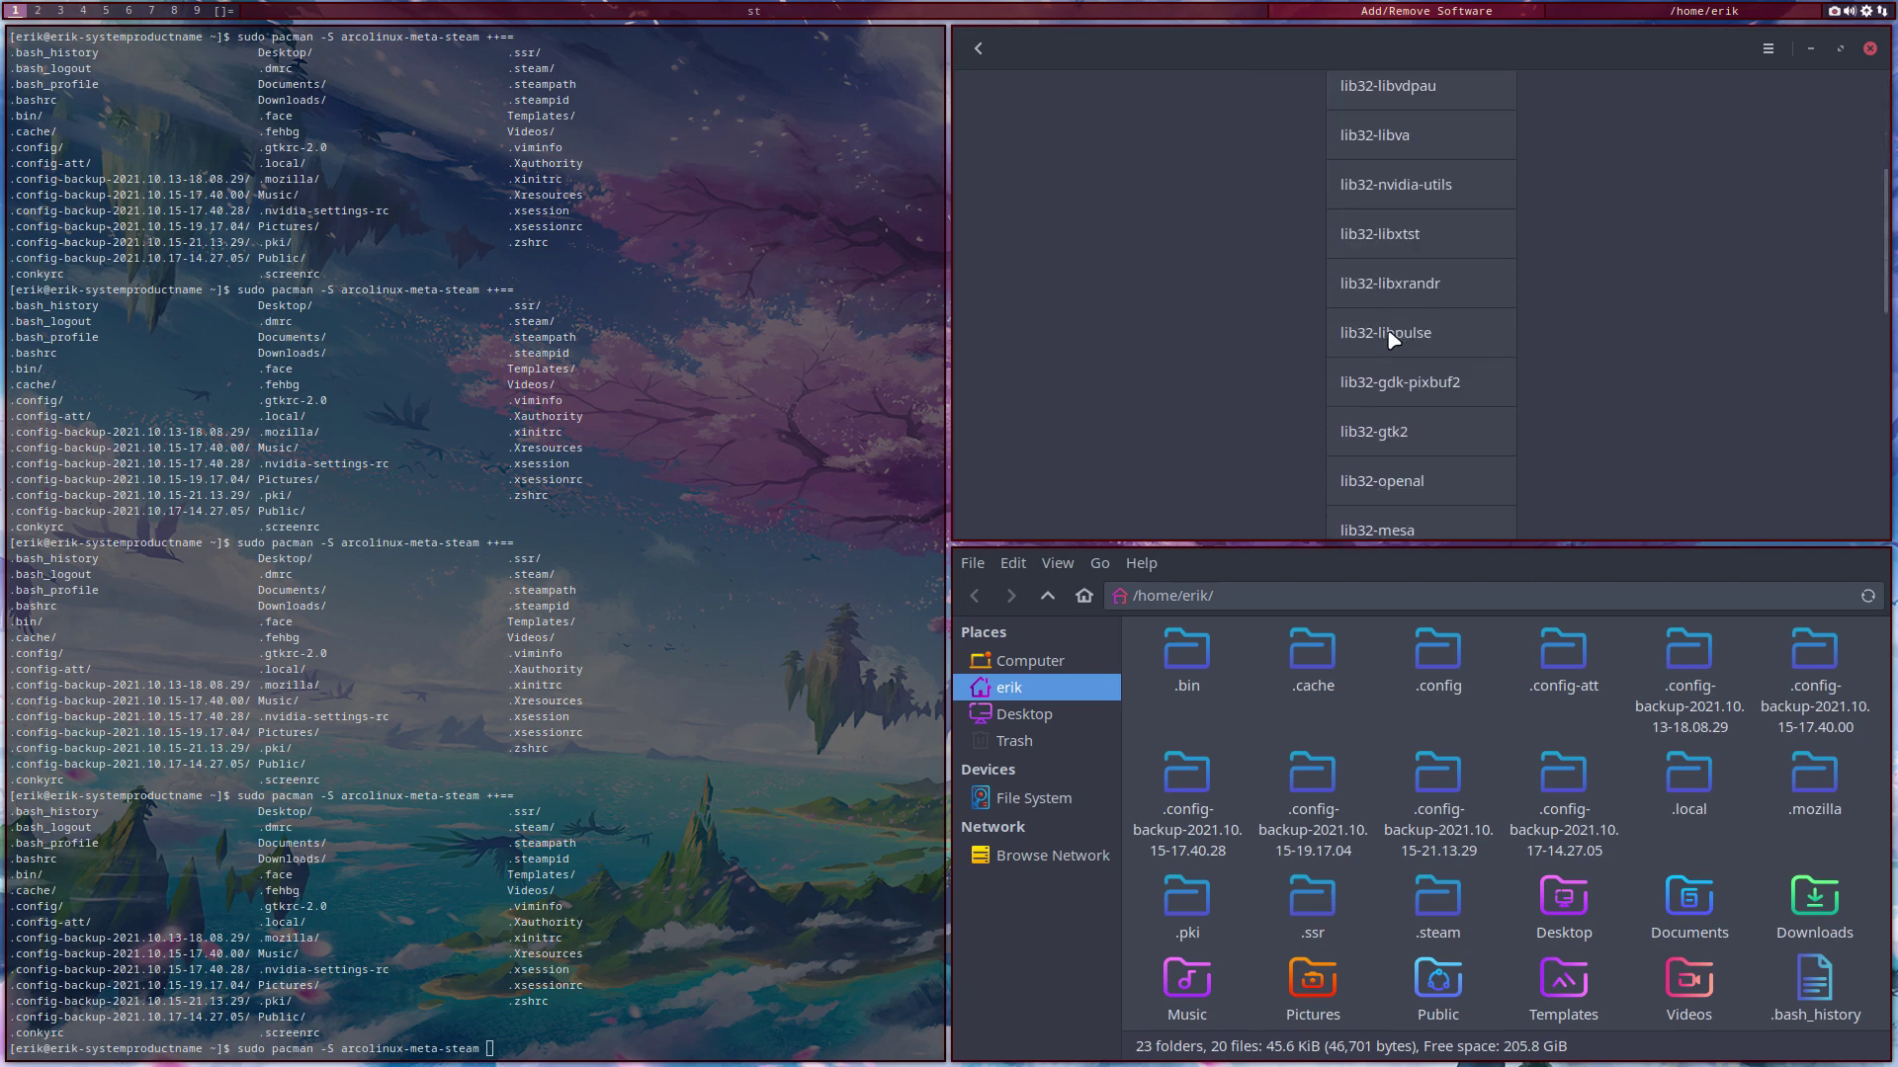
scroll(1387, 328, "down", 2)
scroll(1388, 339, "down", 5)
scroll(1390, 340, "down", 3)
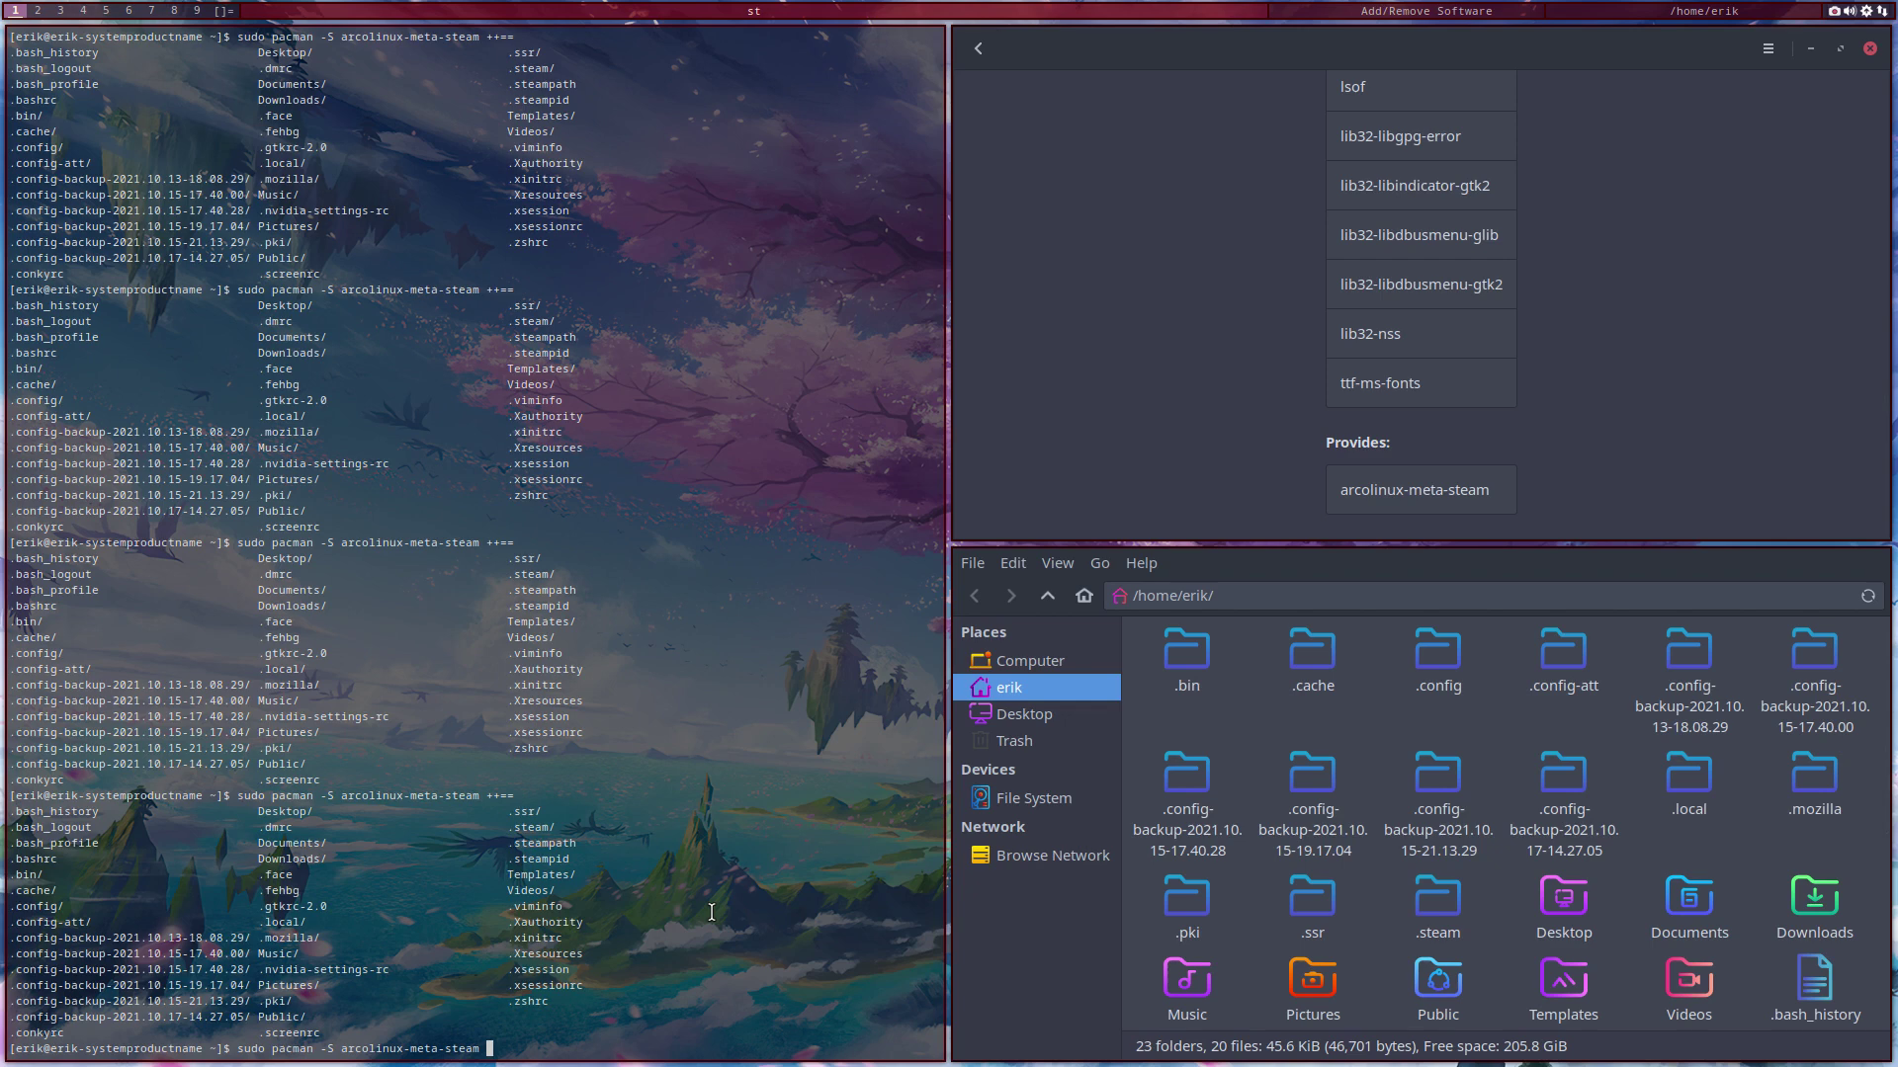
Change the command to 'sudo pacman -S proton-', with completions proton-community-updater and proton-ge-custom-bin
key("BackSpace")
key("BackSpace")
key("BackSpace")
key("BackSpace")
key("BackSpace")
key("BackSpace")
key("BackSpace")
key("BackSpace")
key("BackSpace")
key("BackSpace")
key("BackSpace")
key("BackSpace")
key("BackSpace")
key("BackSpace")
type("pto")
key("BackSpace")
key("BackSpace")
type("roton")
type("=")
key("BackSpace")
type("-")
key("Tab")
key("Tab")
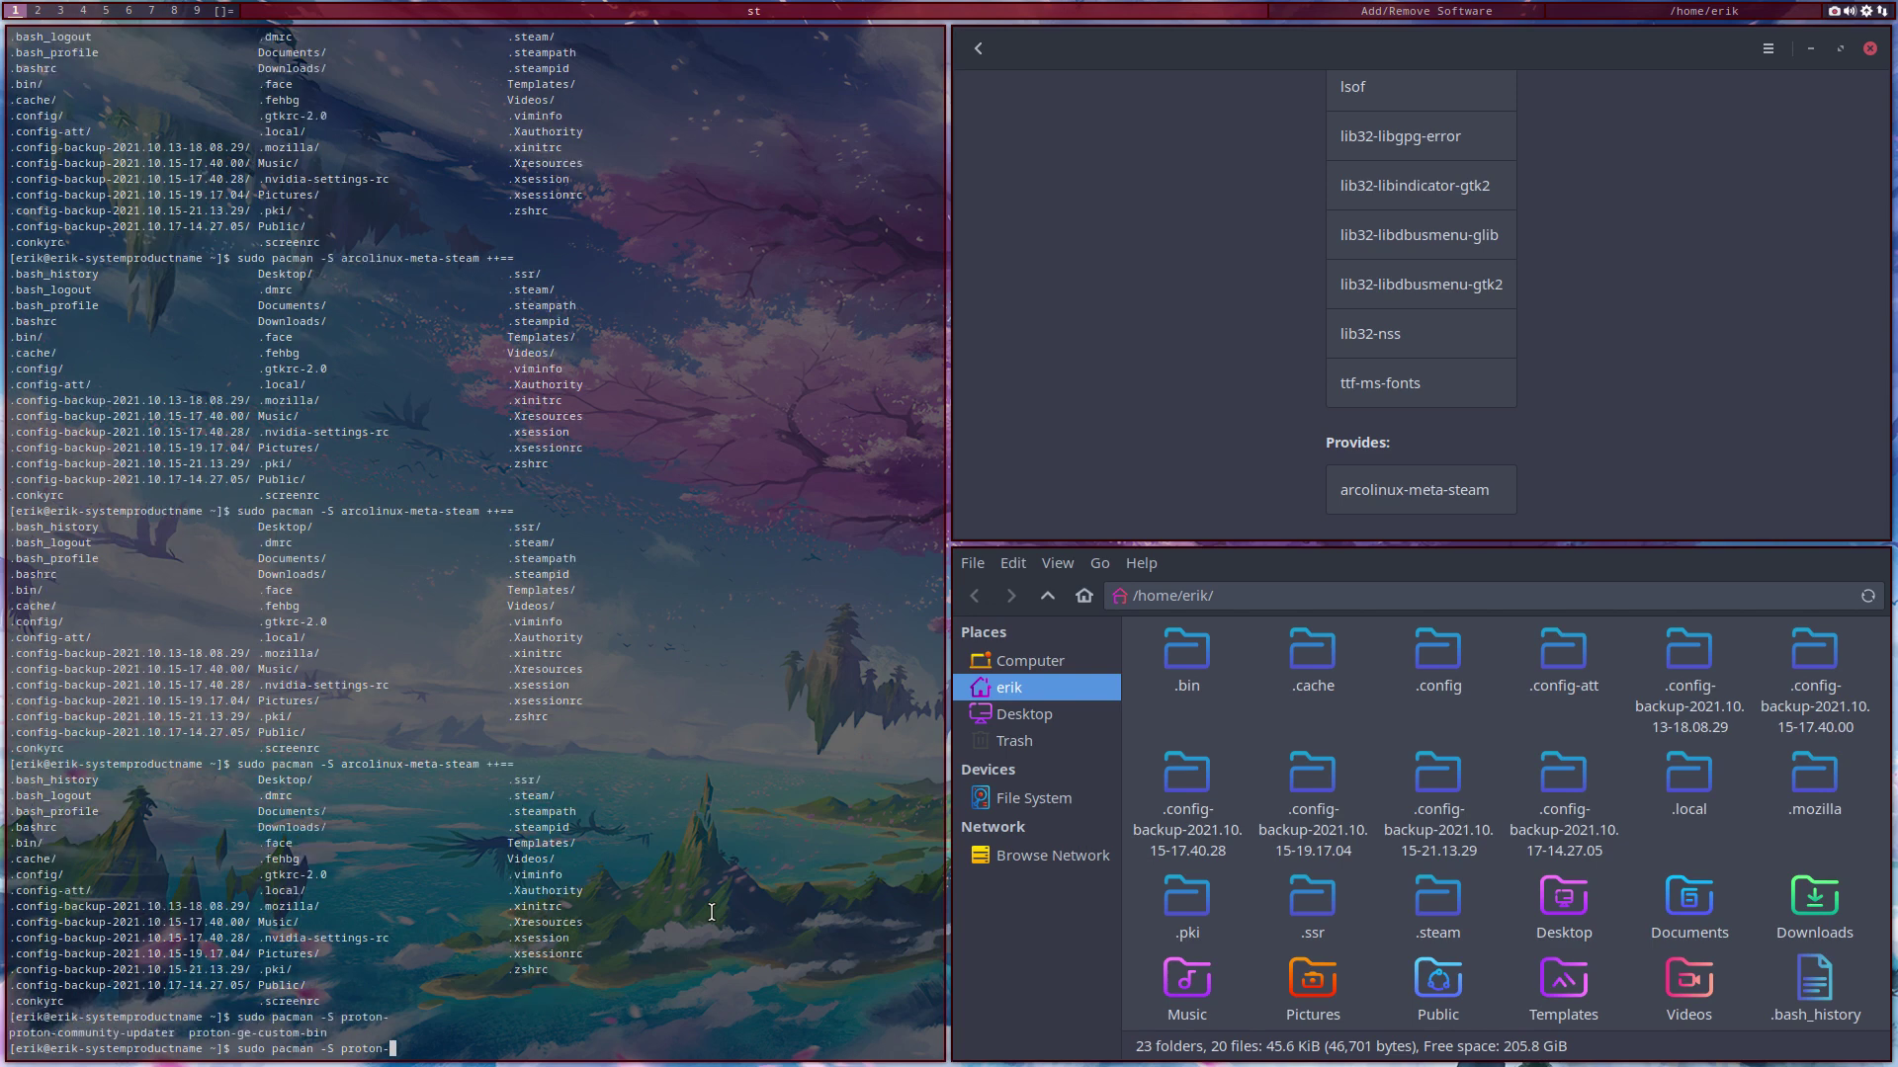